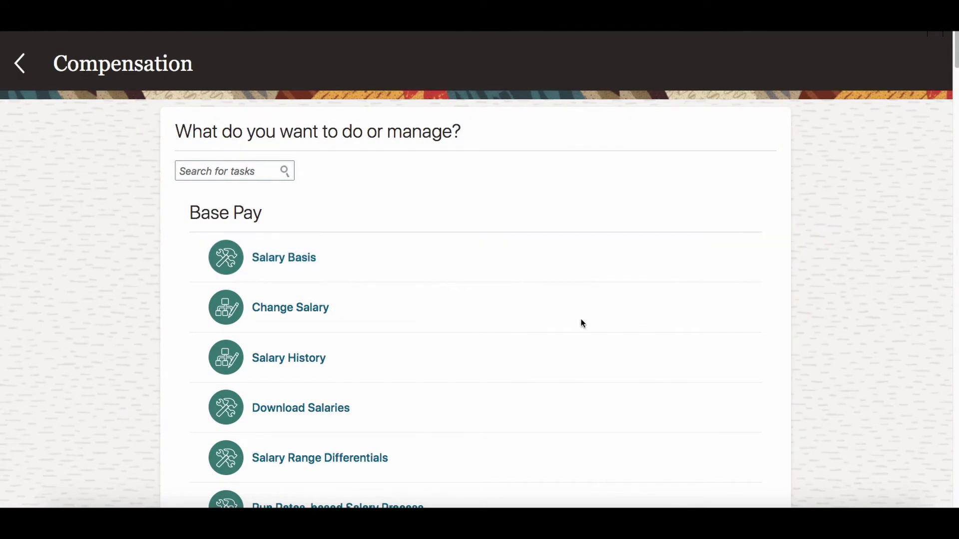
- Set the Fast Formulas Type filter to Participation and Rate Eligibility
scroll(525, 318, "down", 8)
scroll(525, 317, "down", 15)
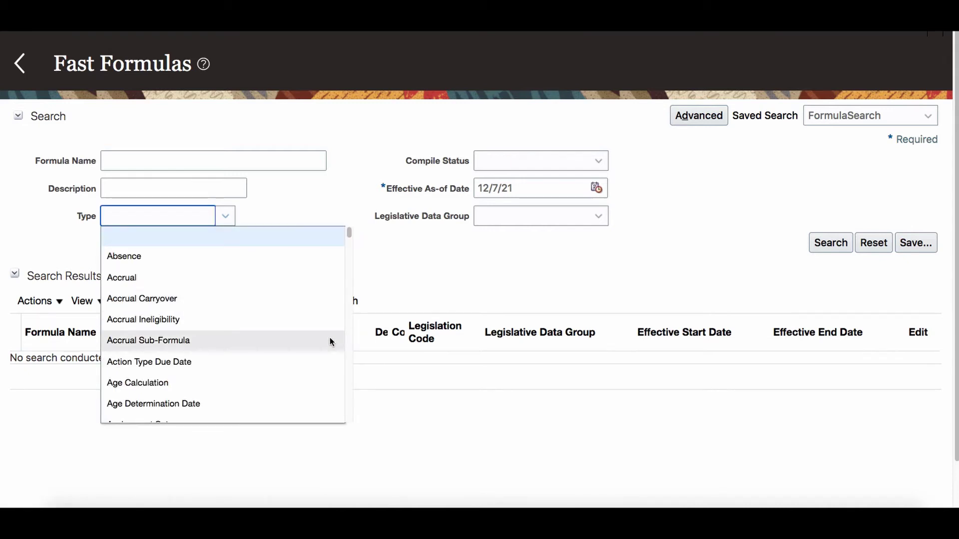
key("p")
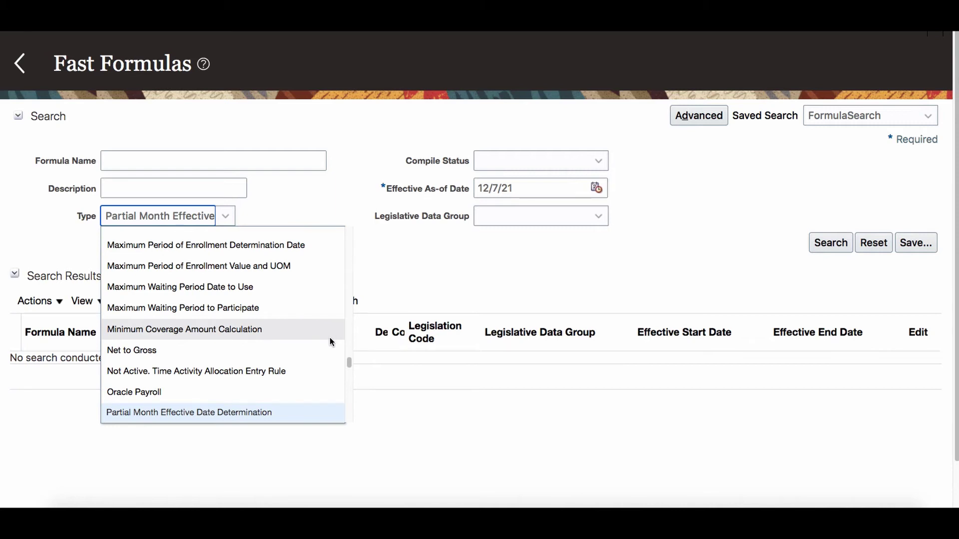
scroll(307, 356, "down", 4)
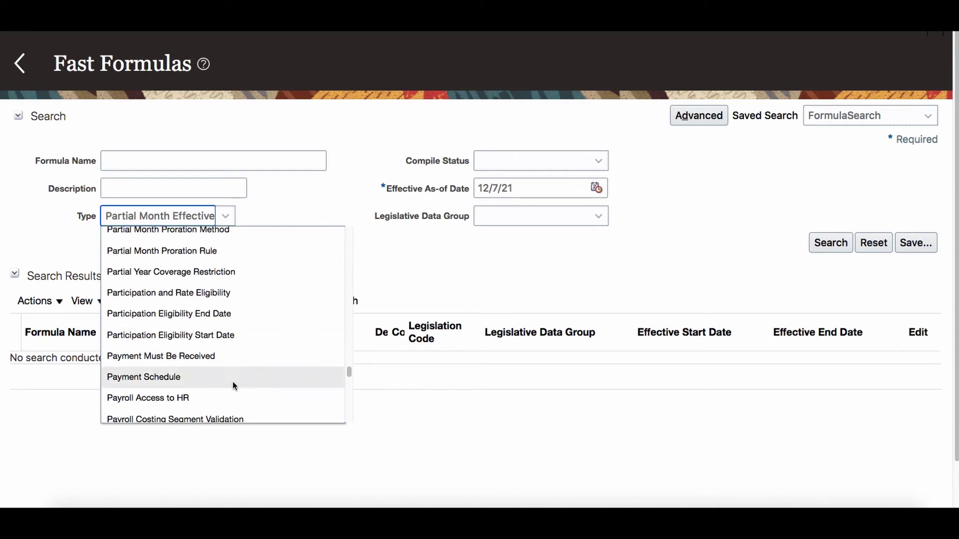
left_click(223, 336)
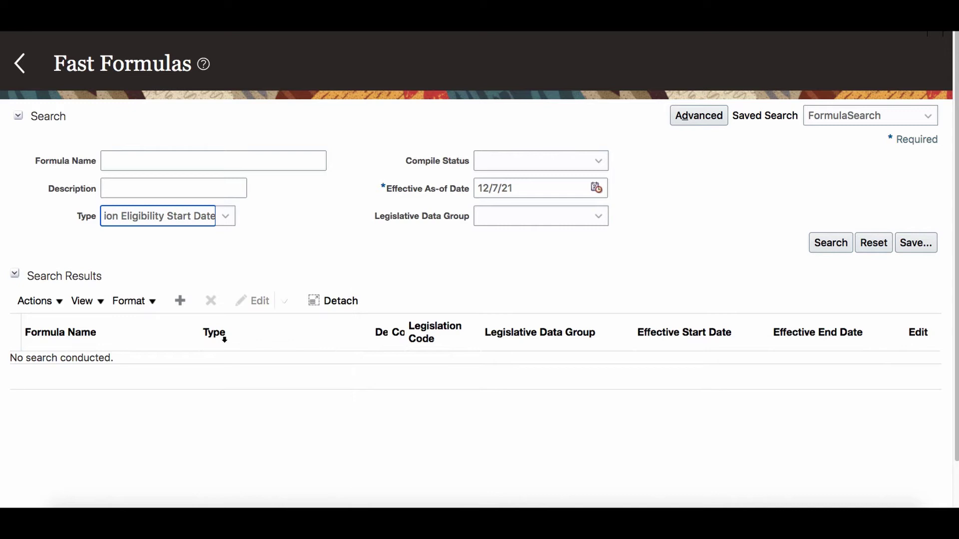
left_click(225, 215)
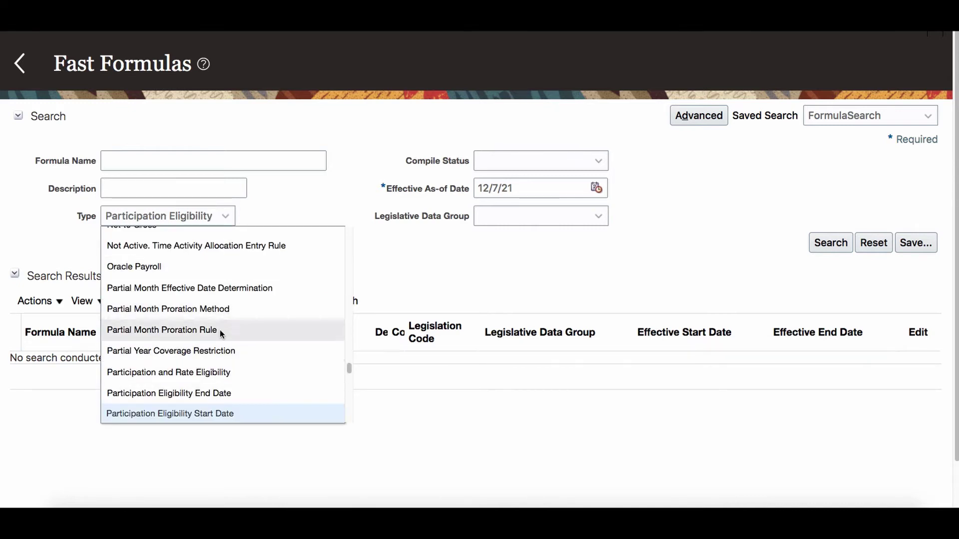
left_click(223, 373)
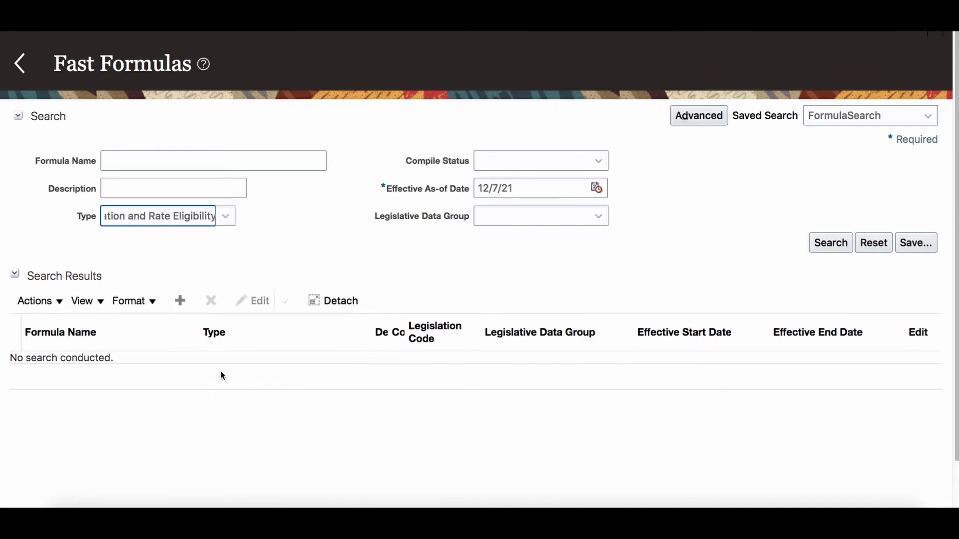
- Run the search, open CWB_ELIG_FF, copy its entire formula text, and return to the results
left_click(833, 245)
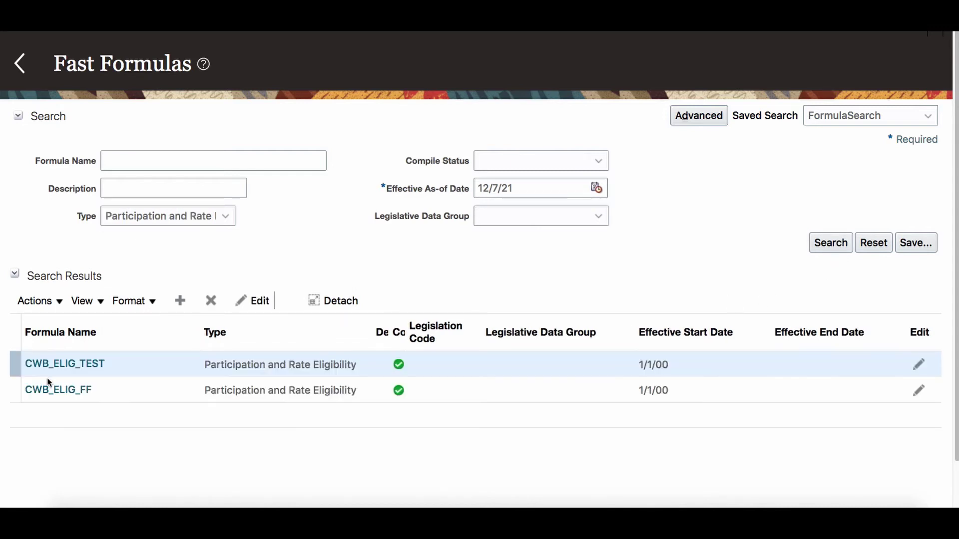
left_click(77, 389)
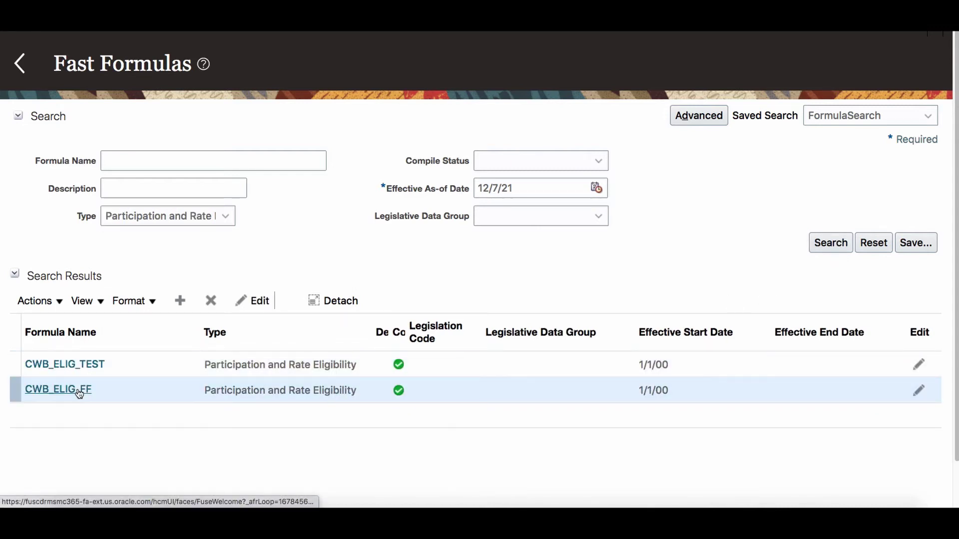
left_click(253, 376)
key("ctrl+a")
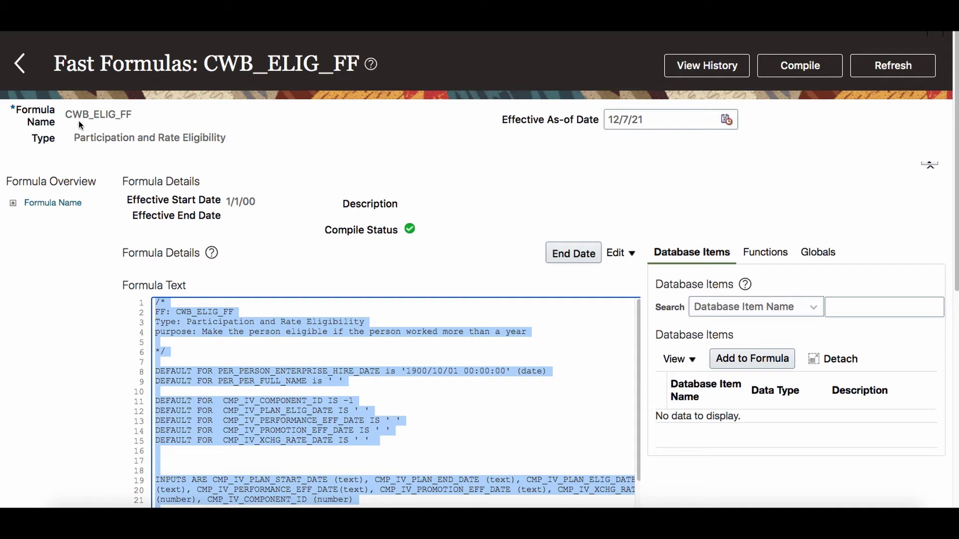
left_click(21, 72)
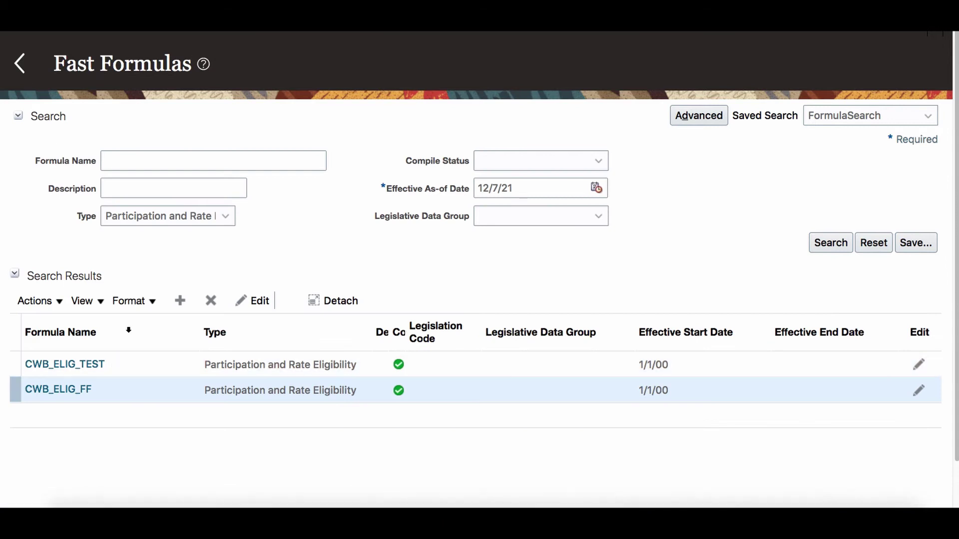
- Define new formula CWB_PERS_SELE_FF of type Compensation Person Selection, effective 1/1/2000
left_click(184, 301)
type("C")
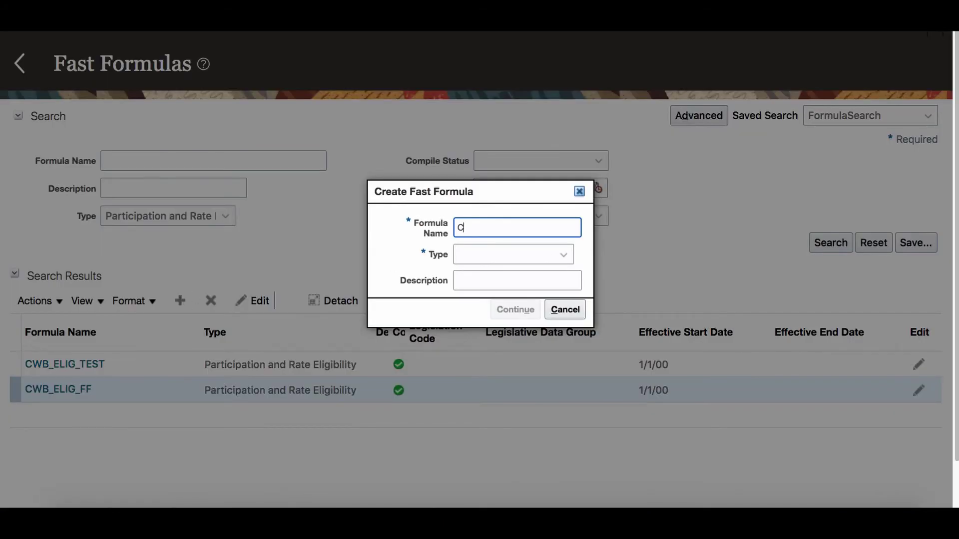
type("WB_PERS_SELE_FF")
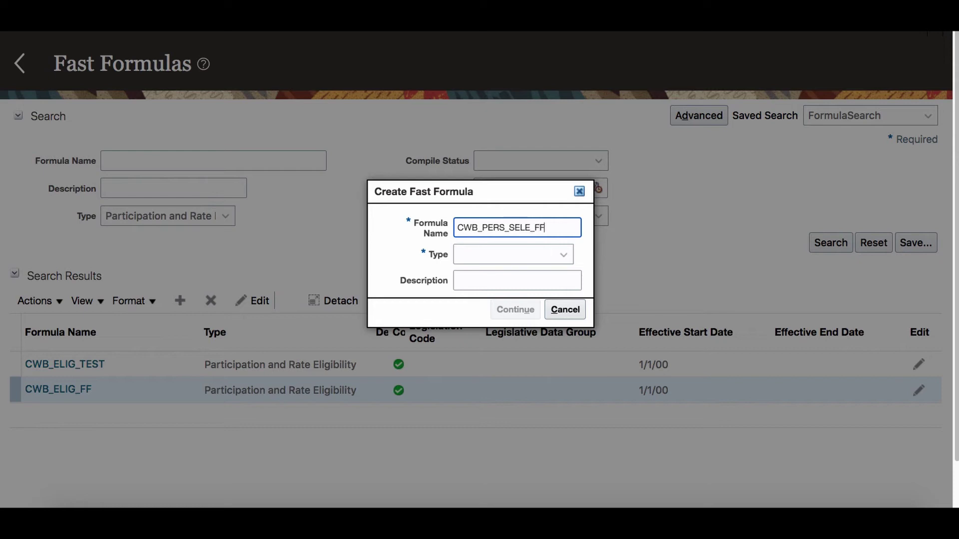
left_click(503, 254)
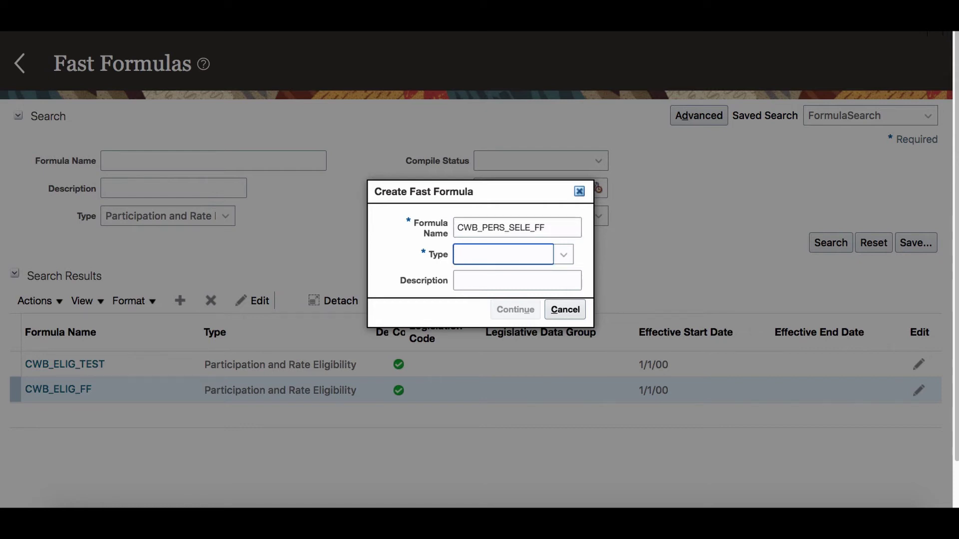
type("Calculation Method")
left_click(568, 254)
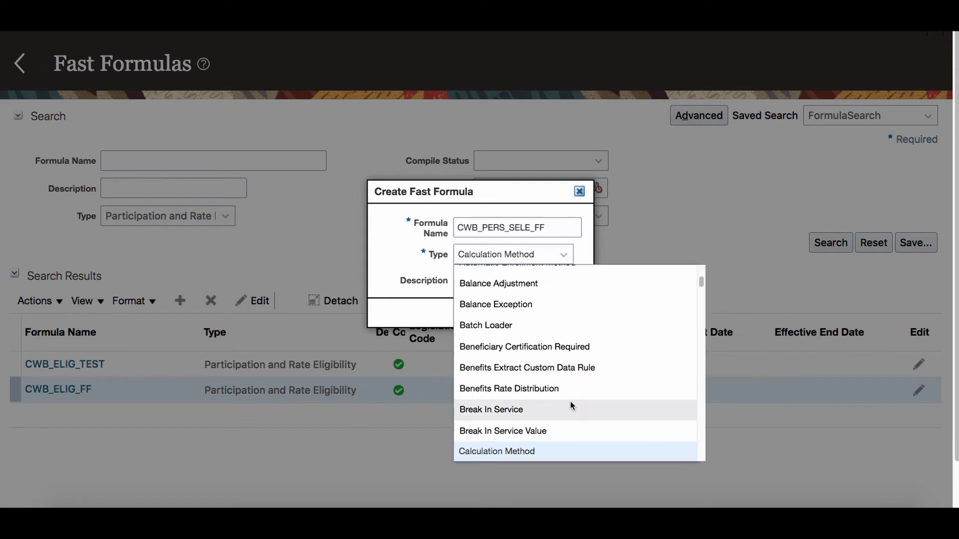
scroll(572, 406, "down", 5)
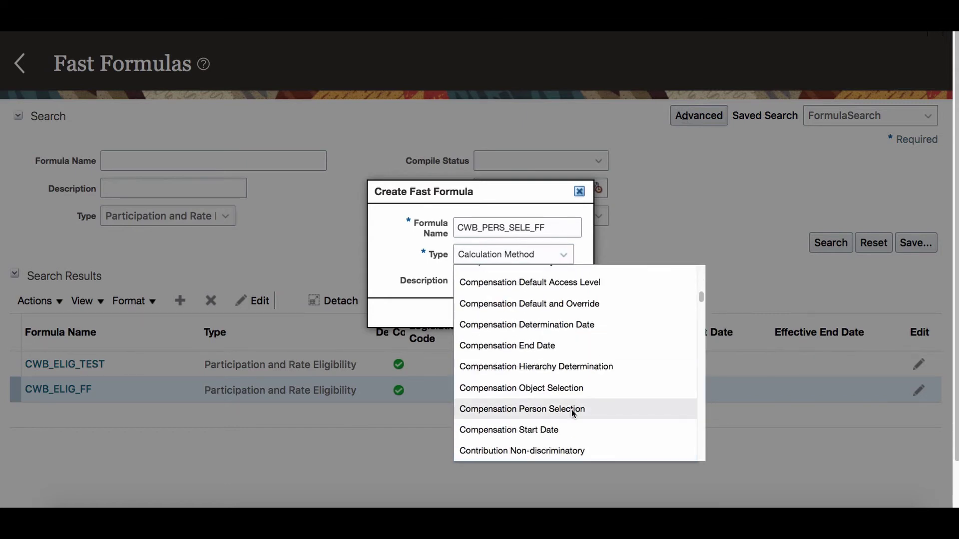
left_click(572, 408)
left_click(502, 296)
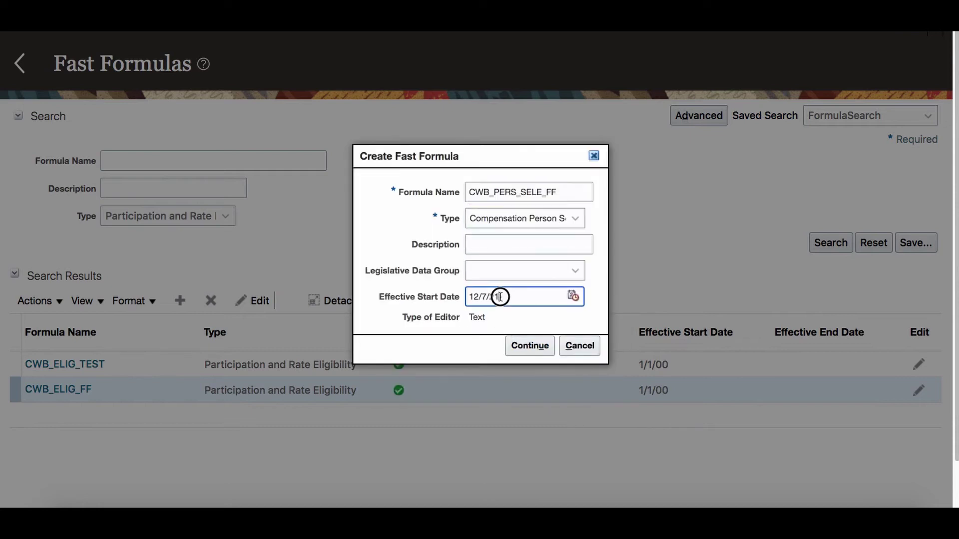
type("1/1/2000")
left_click(540, 347)
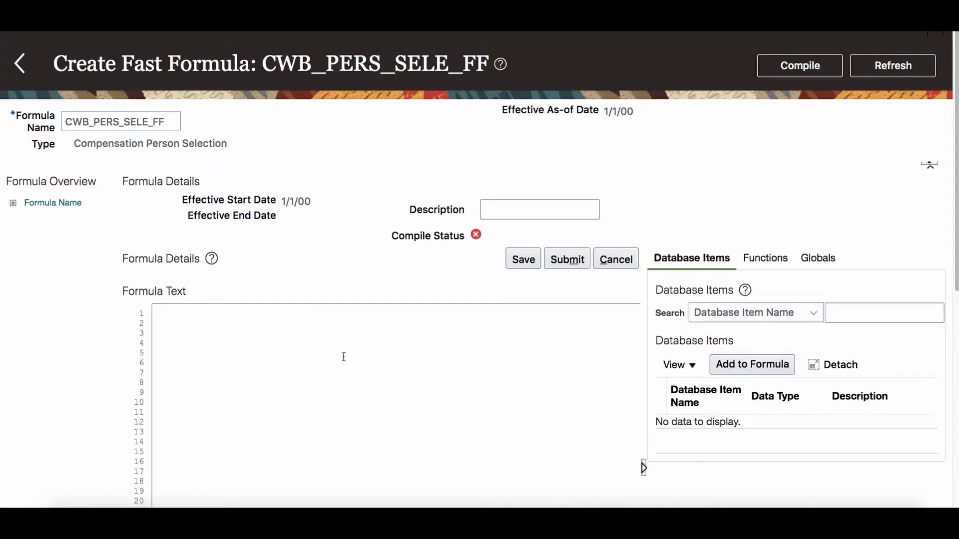
- Paste the copied script into the new formula's editor and copy the name CWB_PERS_SELE_FF
left_click(302, 330)
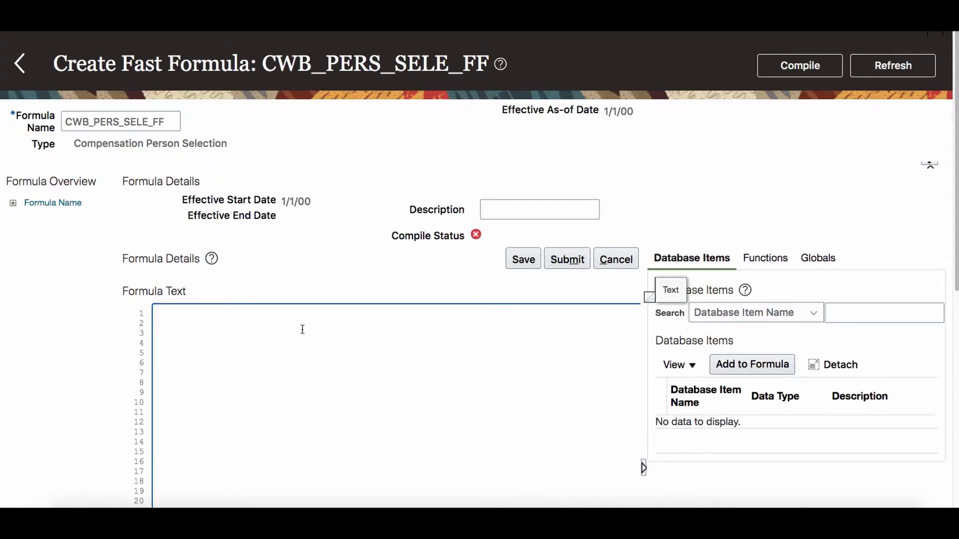
key("ctrl+v")
scroll(250, 152, "up", 3)
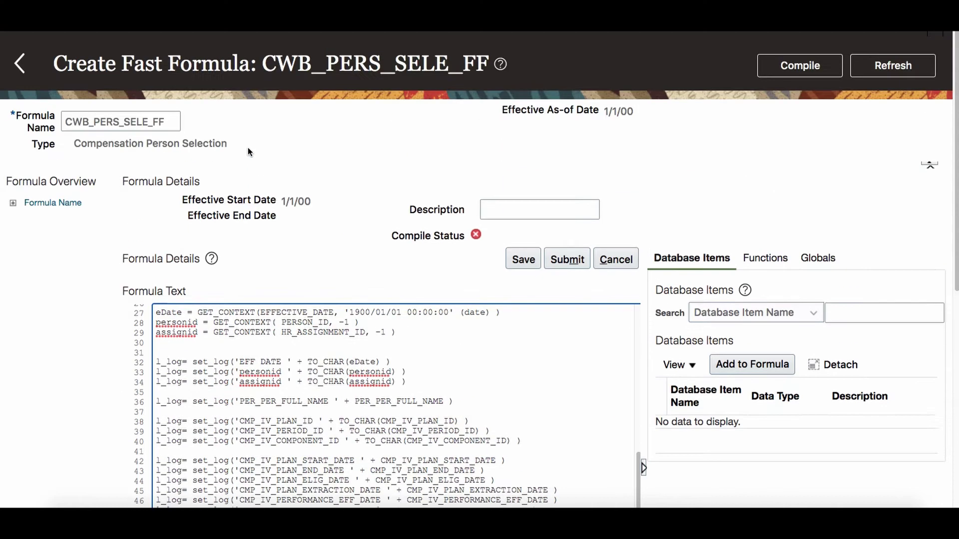
double_click(171, 123)
key("ctrl+c")
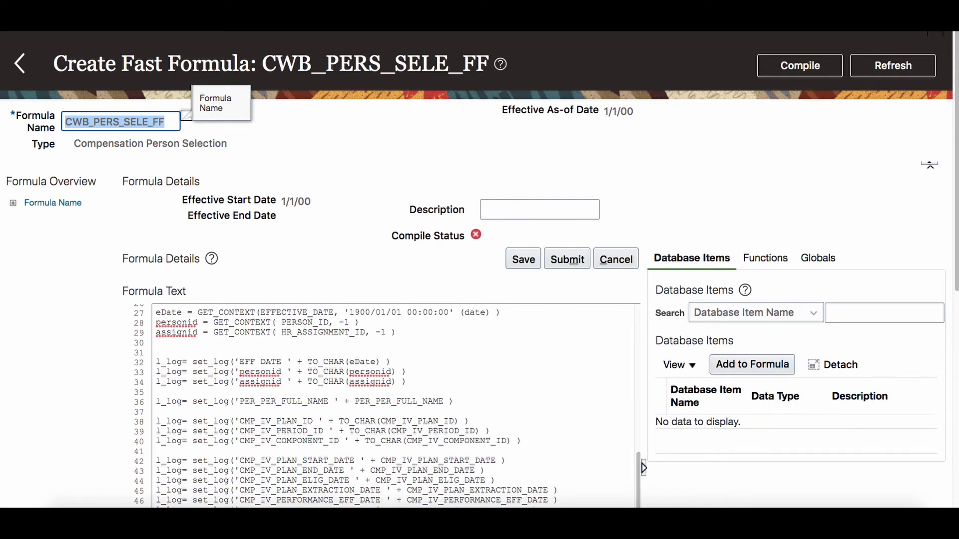
left_click(522, 364)
- Replace CWB_ELIG_FF with CWB_PERS_SELE_FF in the comment and on lines 25 and 57
scroll(537, 412, "up", 5)
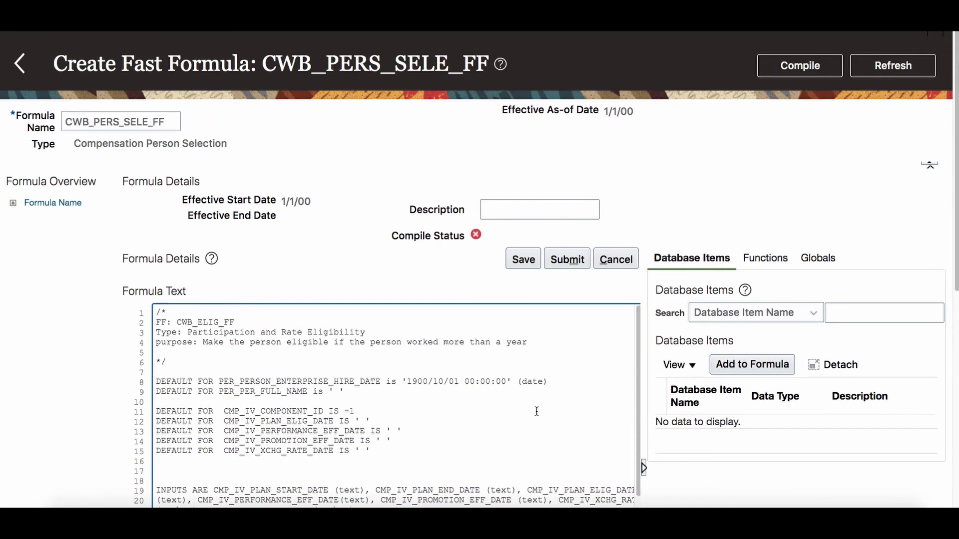
double_click(203, 322)
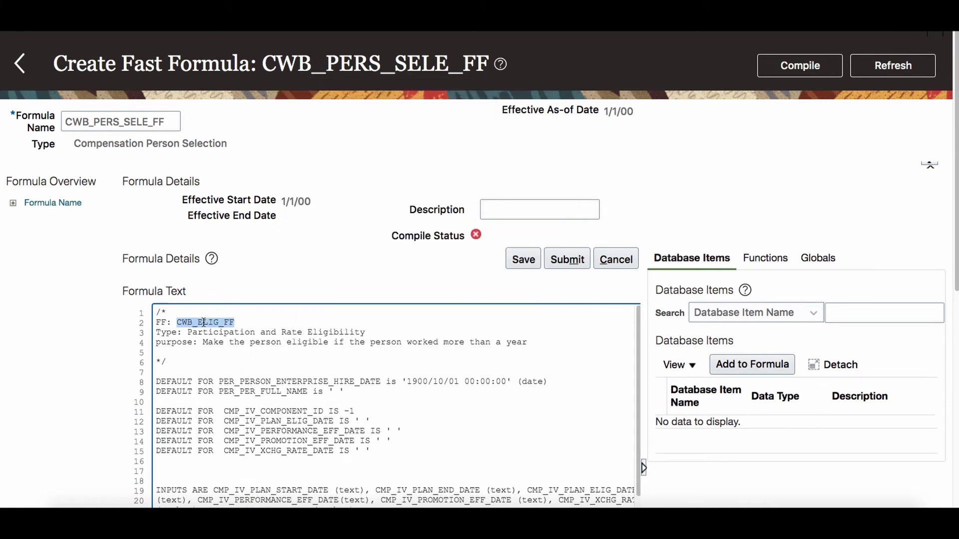
key("ctrl+v")
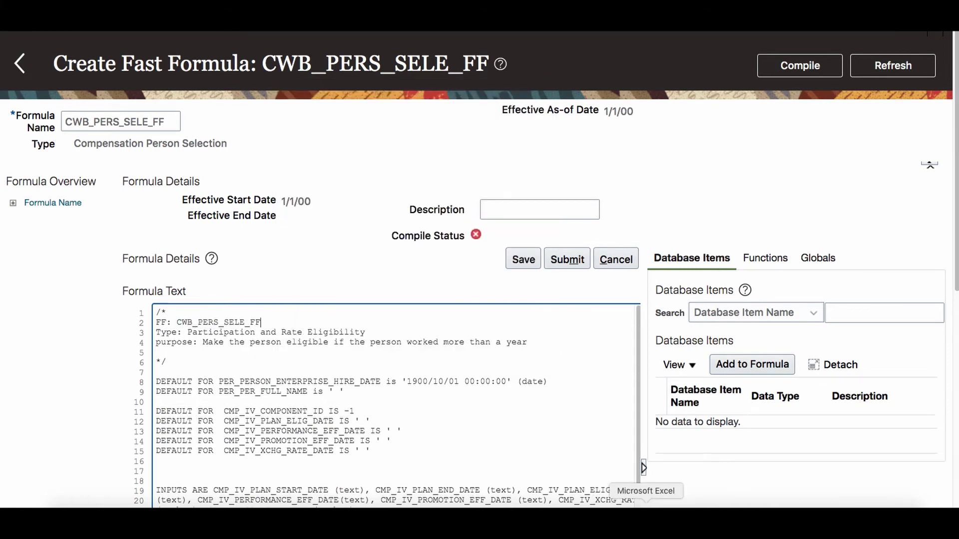
scroll(518, 444, "down", 3)
scroll(518, 444, "down", 6)
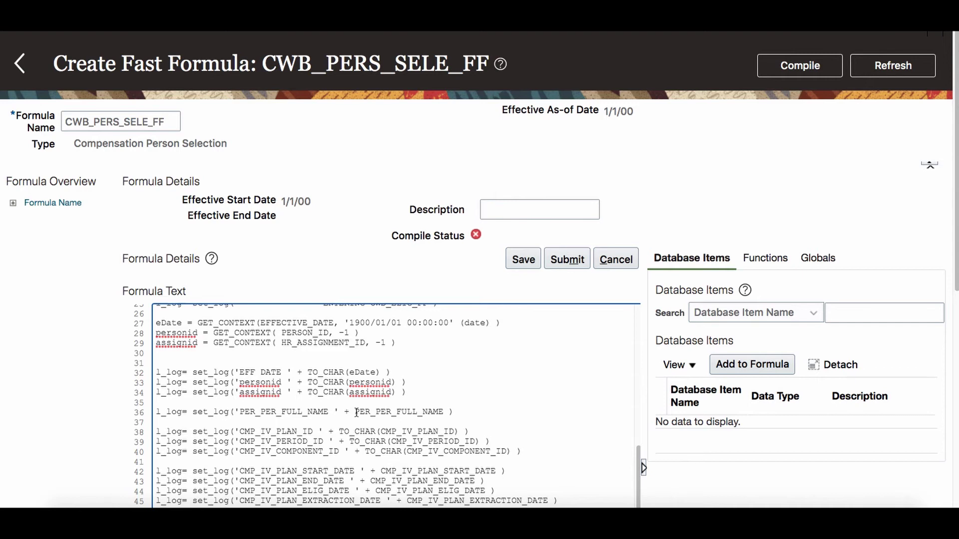
scroll(356, 413, "up", 4)
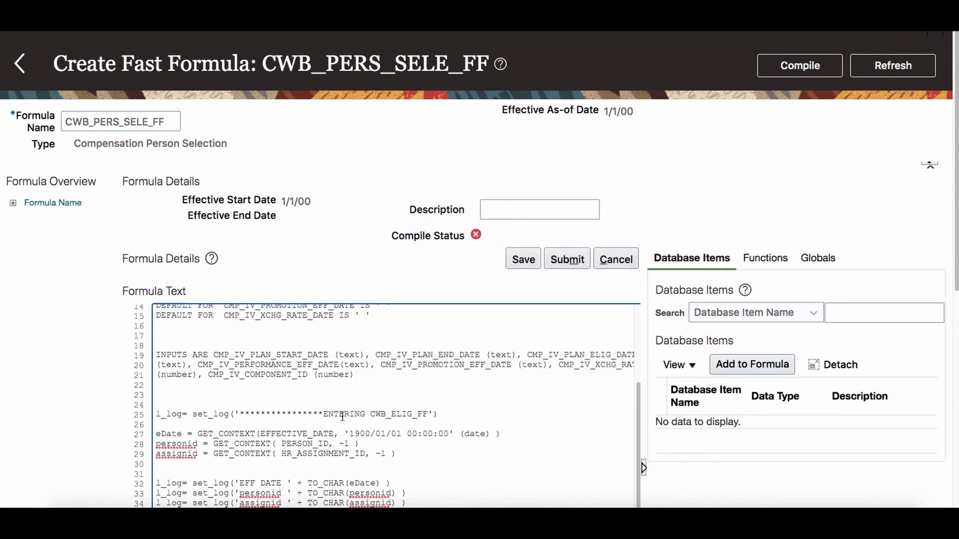
double_click(396, 414)
key("ctrl+v")
scroll(424, 366, "down", 10)
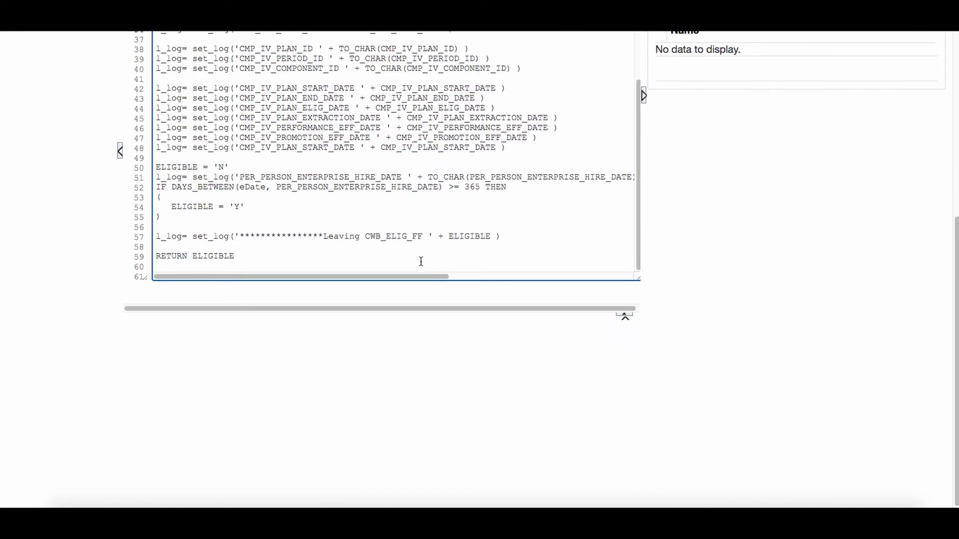
double_click(389, 237)
key("ctrl+v")
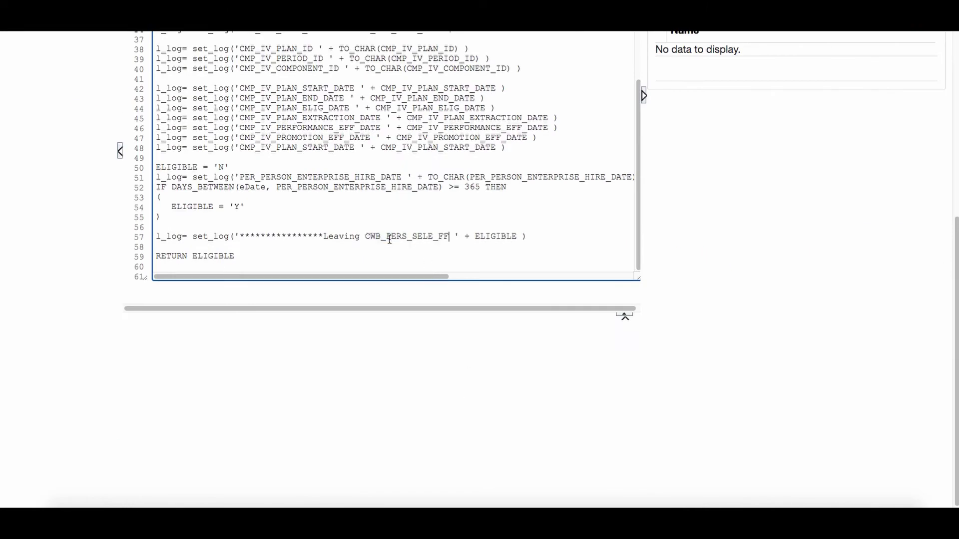
- Change the line 3 type comment to Compensation Person Selection
scroll(390, 239, "up", 15)
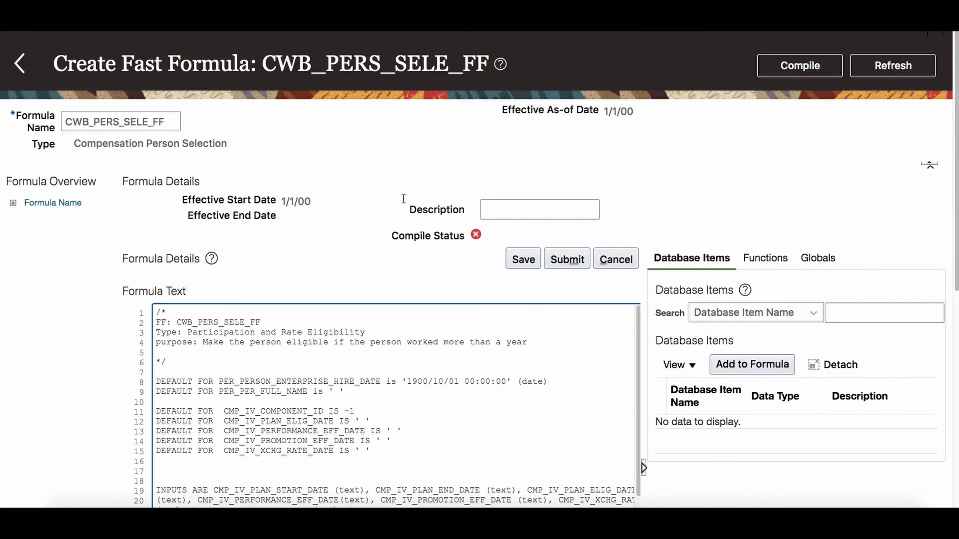
double_click(118, 145)
left_click_drag(117, 145, 197, 141)
key("ctrl+c")
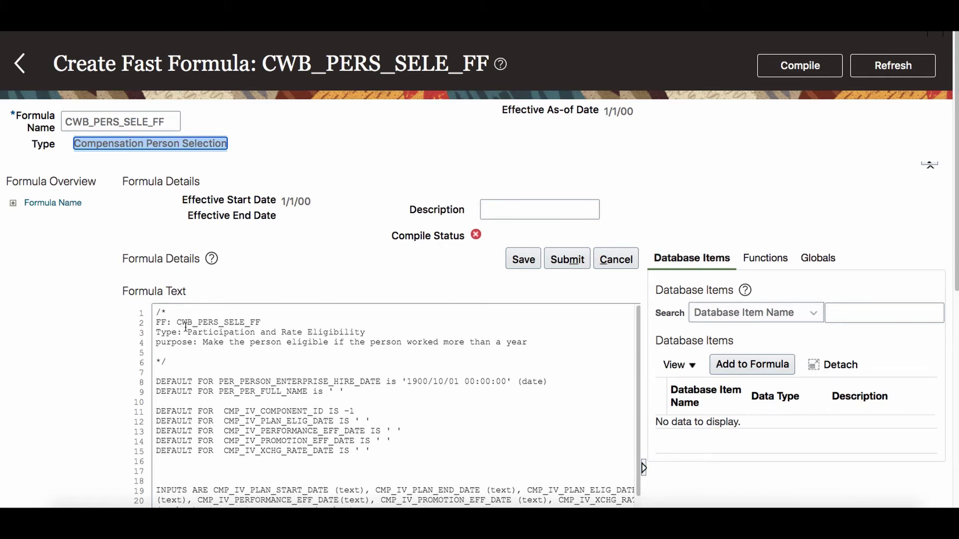
left_click_drag(188, 332, 365, 333)
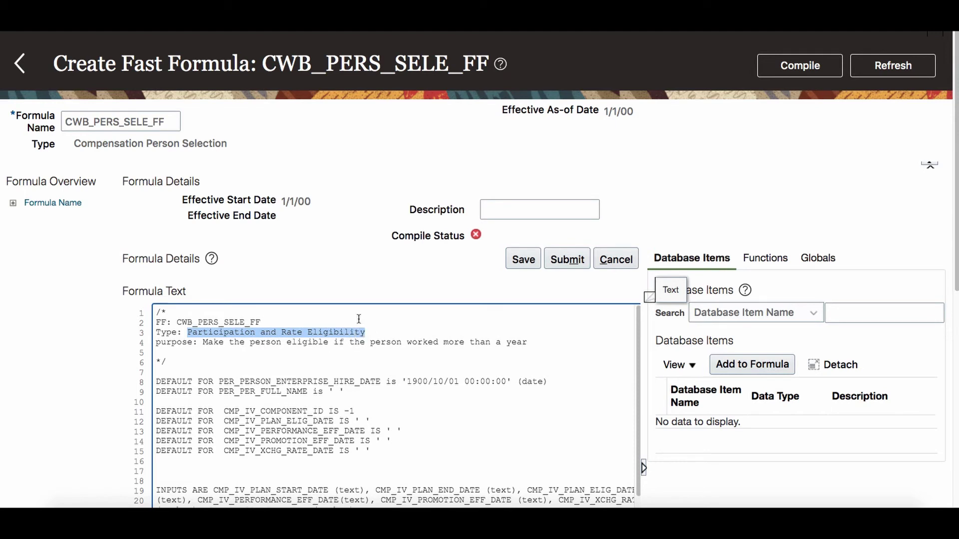
key("ctrl+v")
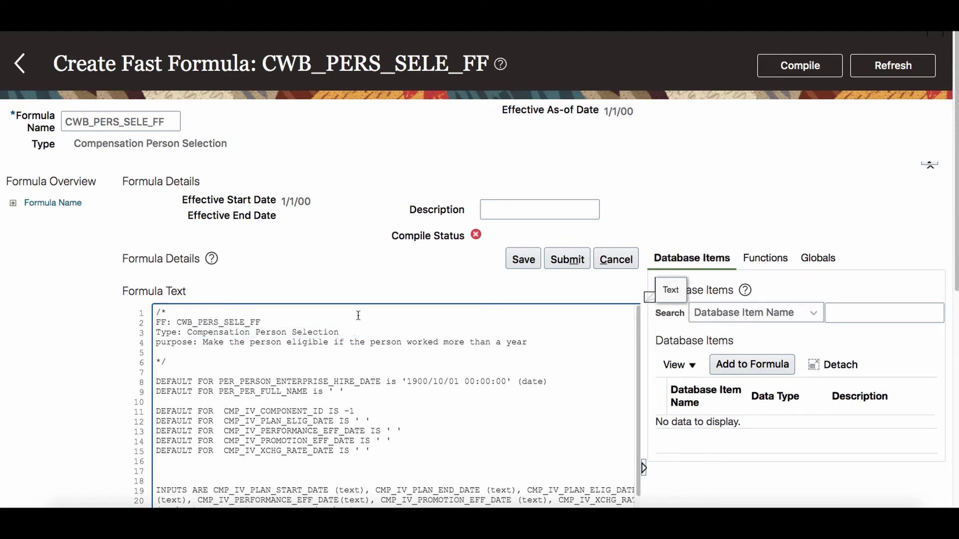
- Save, submit and compile the CWB_PERS_SELE_FF formula
left_click(523, 259)
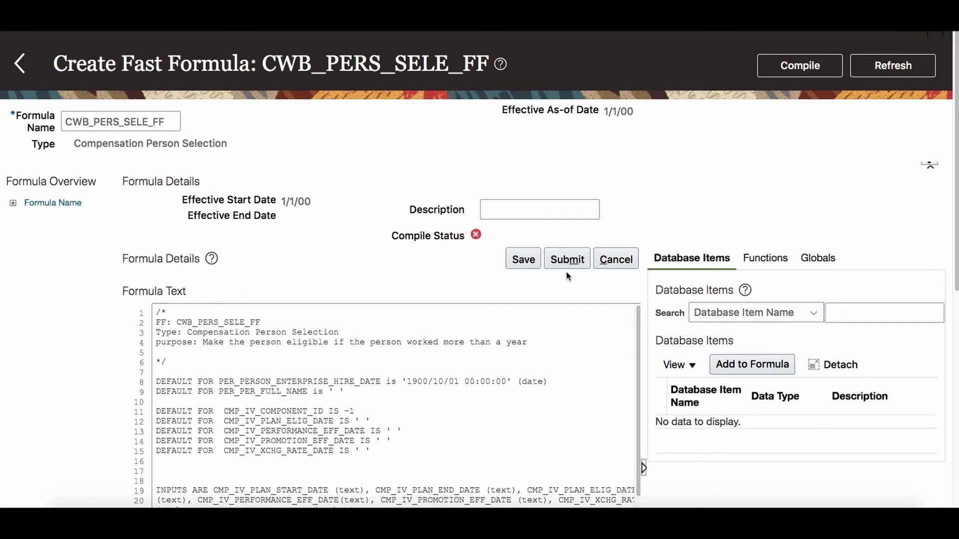
left_click(564, 259)
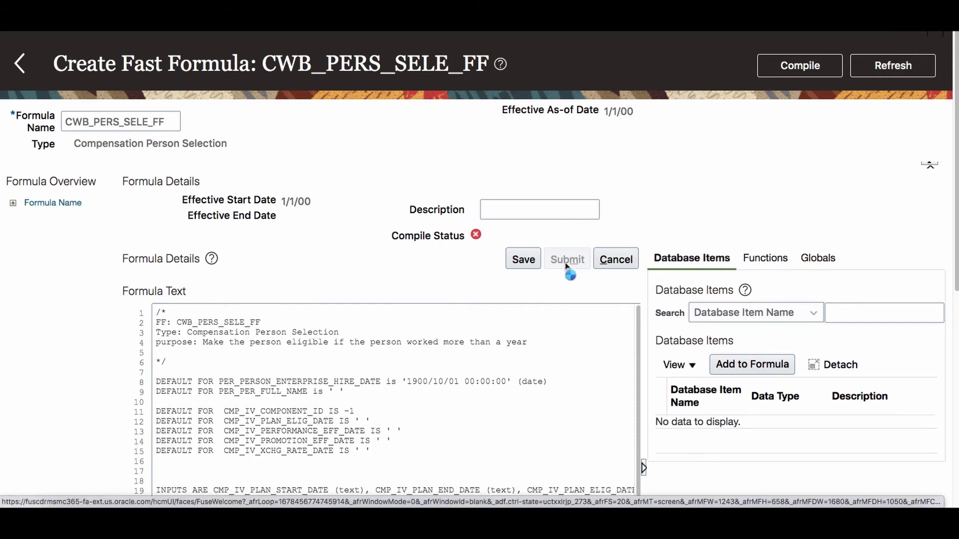
left_click(782, 76)
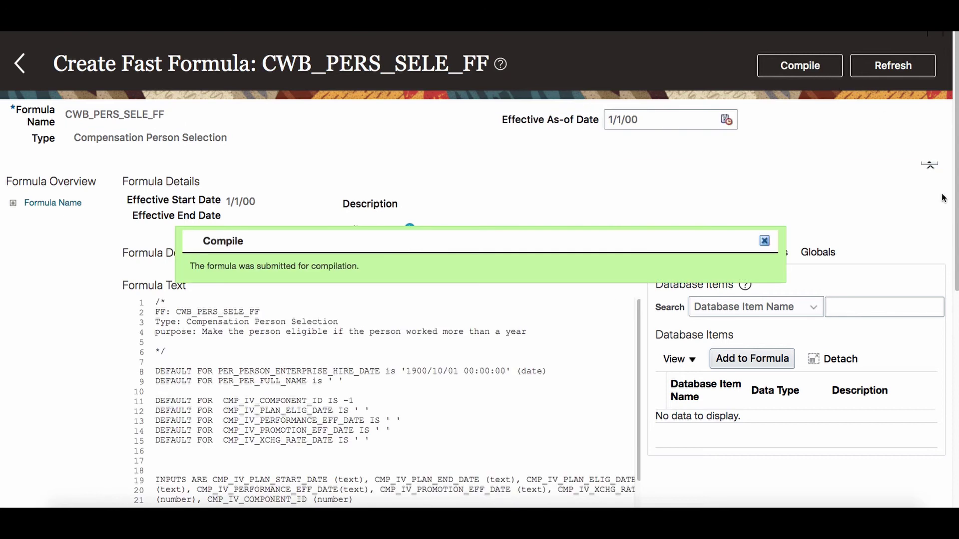
- Close the compile notice and refresh repeatedly until CWB_PERS_SELE_FF's compile status shows an error
left_click(763, 244)
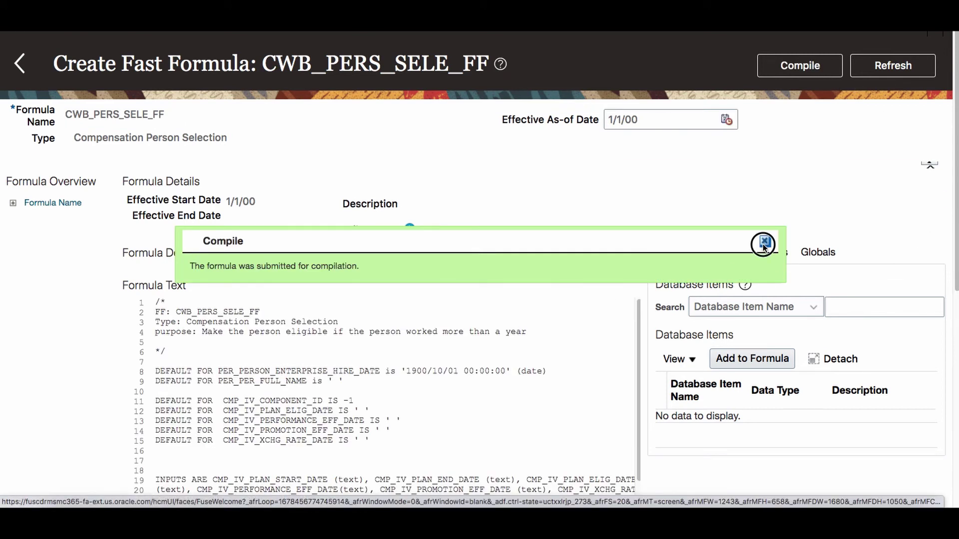
left_click(913, 67)
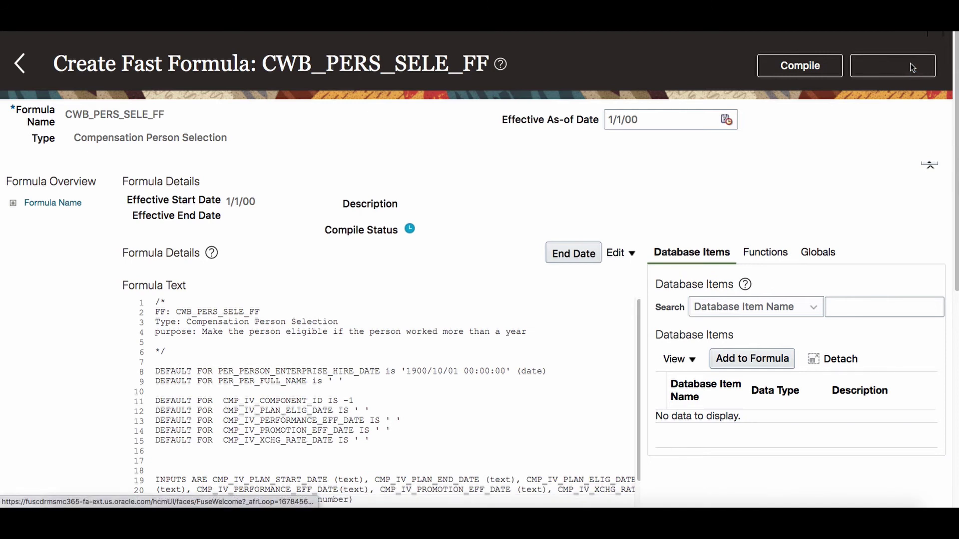
left_click(910, 64)
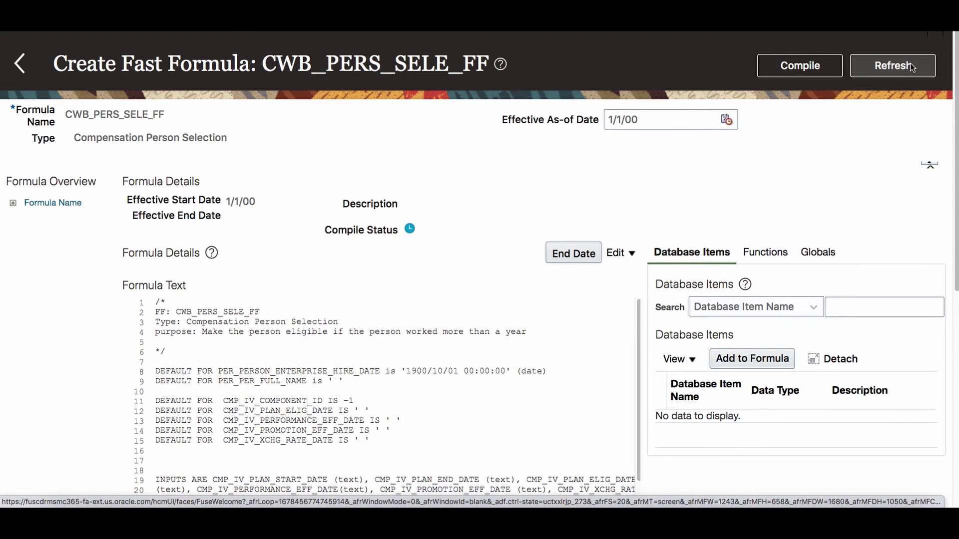
left_click(909, 65)
left_click(910, 65)
left_click(909, 64)
left_click(910, 66)
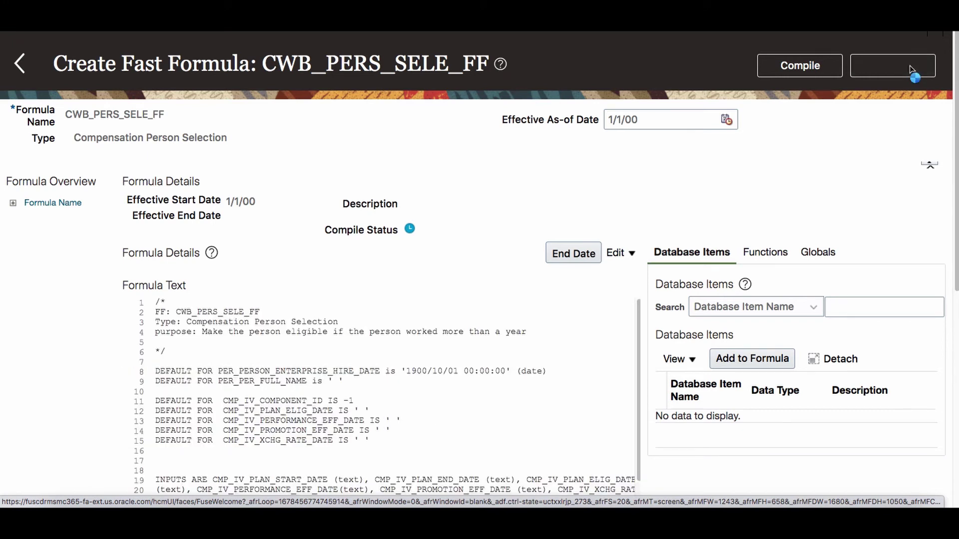
left_click(910, 65)
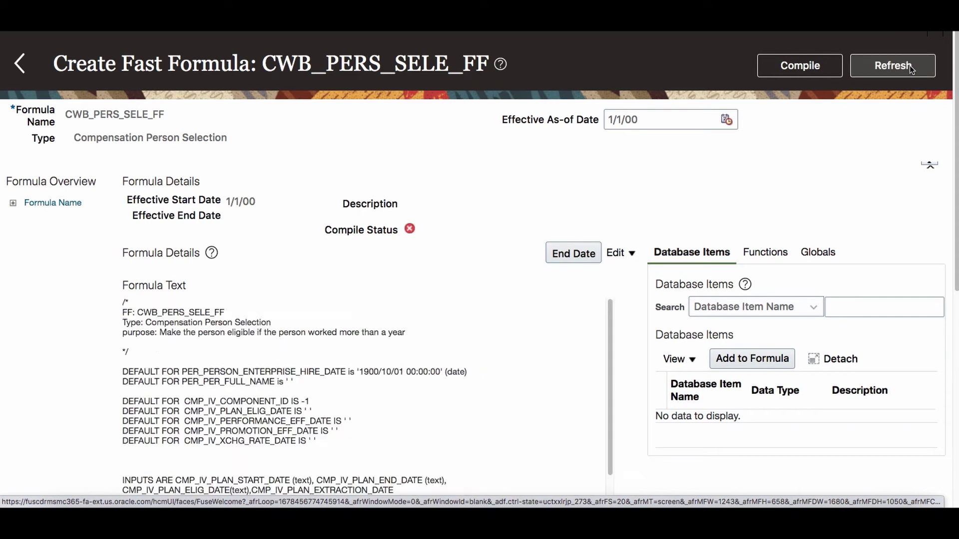
scroll(851, 325, "down", 8)
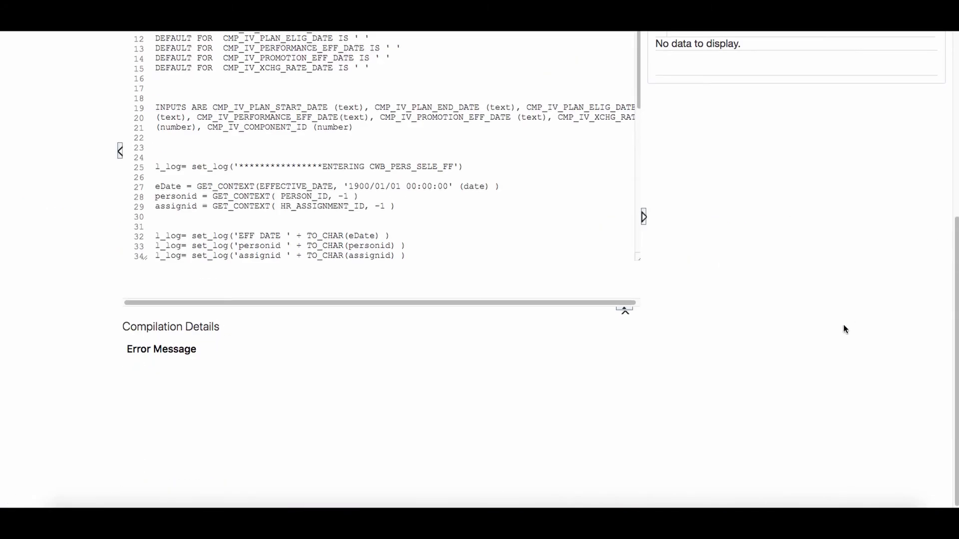
scroll(344, 404, "up", 5)
scroll(346, 403, "up", 3)
scroll(345, 403, "down", 10)
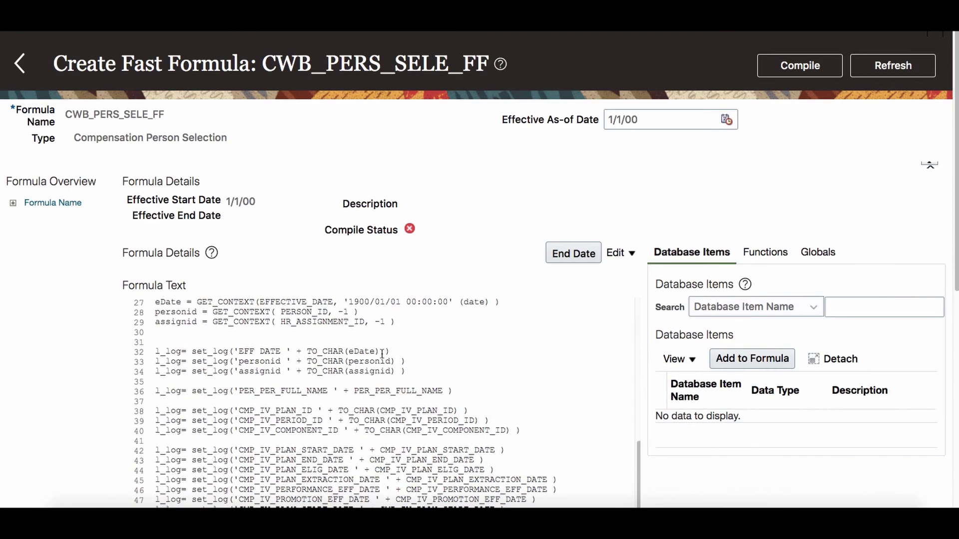
scroll(472, 296, "up", 15)
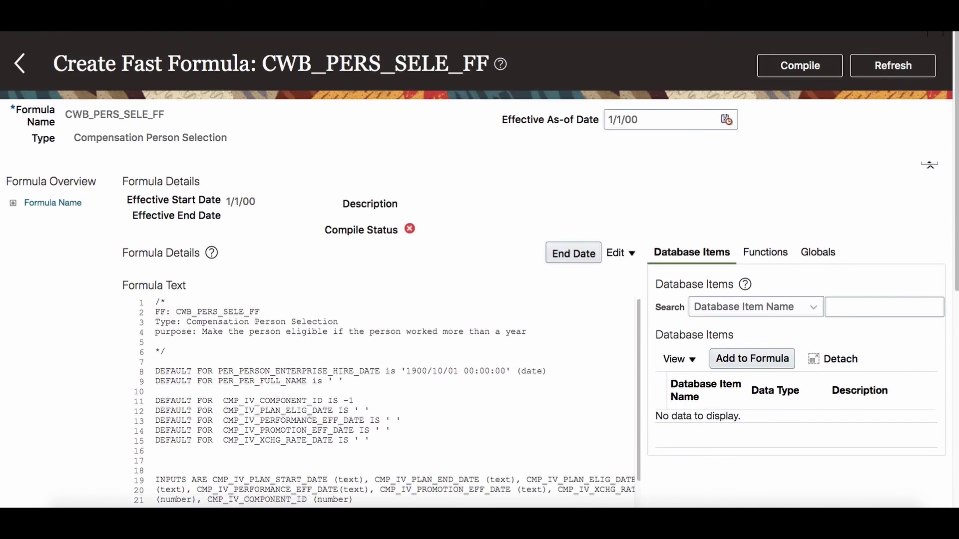
- Refresh once more, return to the Fast Formulas search, and clear the formula type filter
left_click(894, 65)
left_click(19, 62)
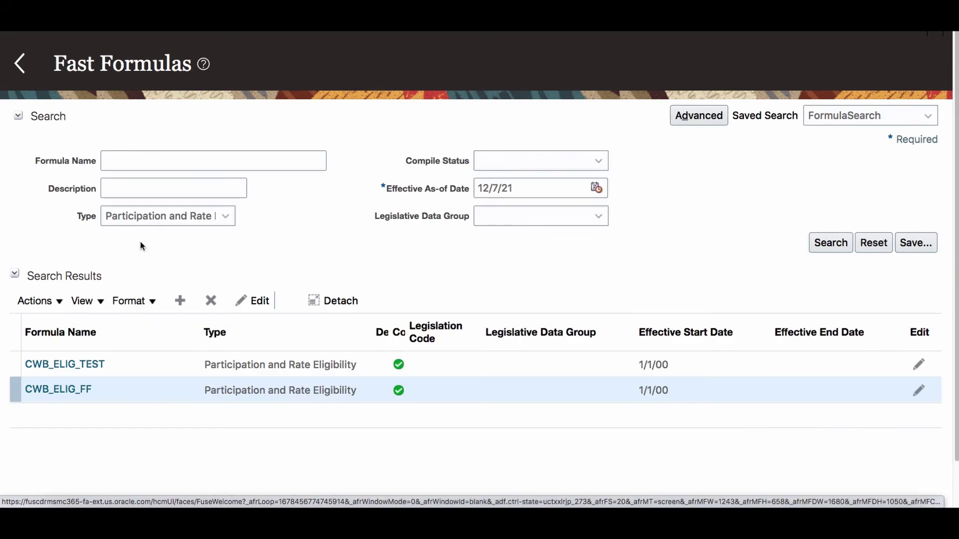
left_click(226, 218)
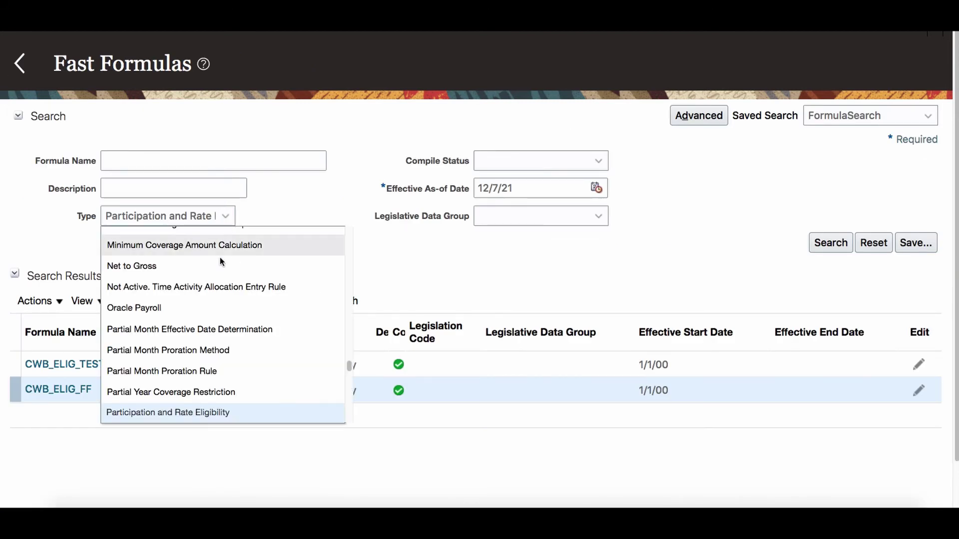
scroll(219, 380, "down", 10)
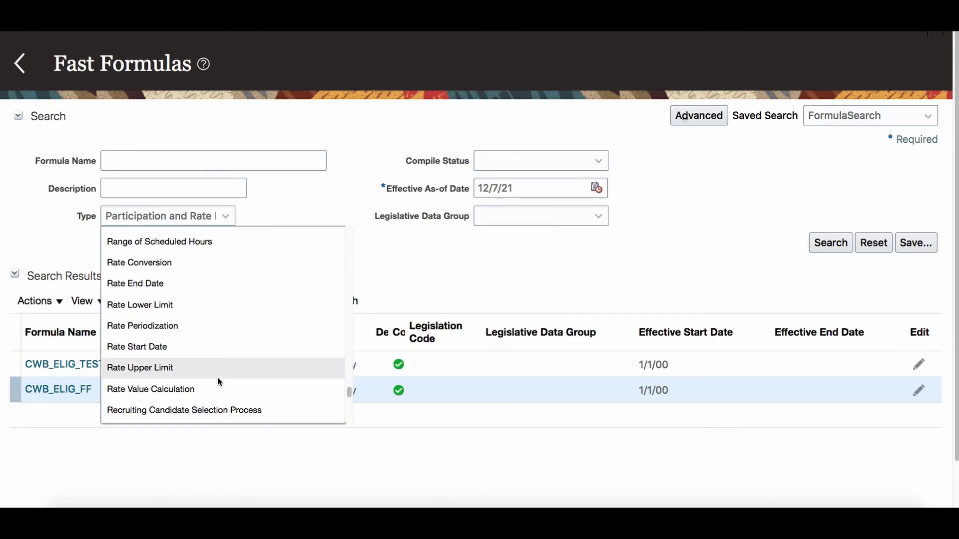
left_click(194, 161)
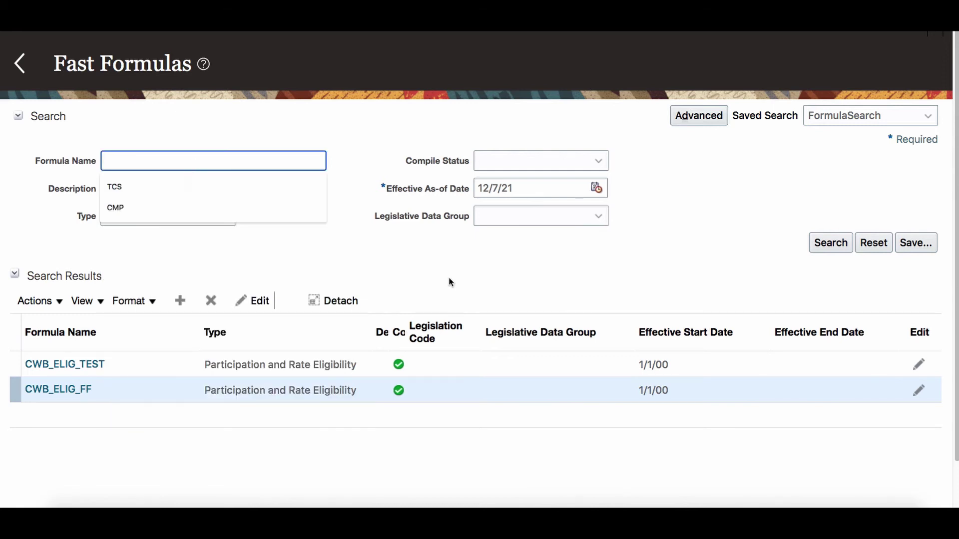
left_click(217, 221)
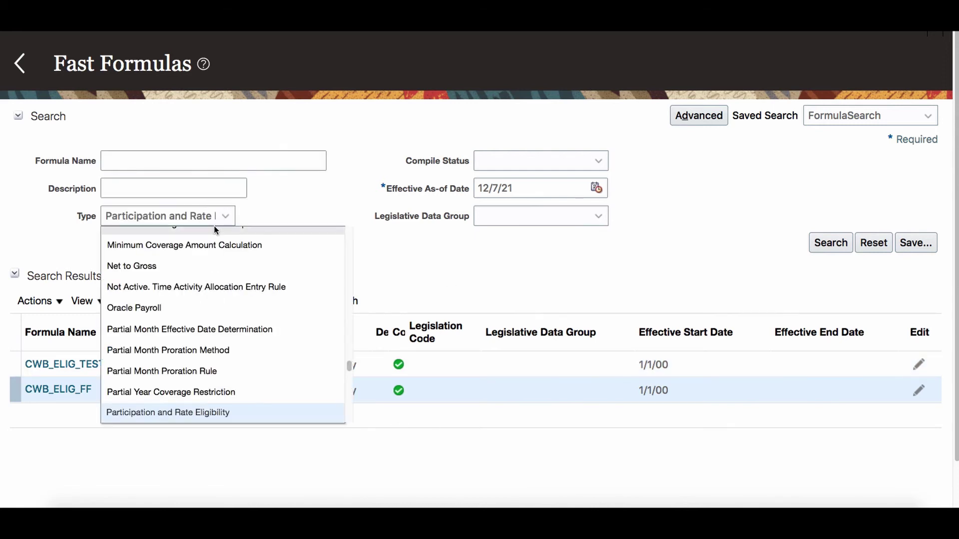
scroll(215, 260, "up", 5)
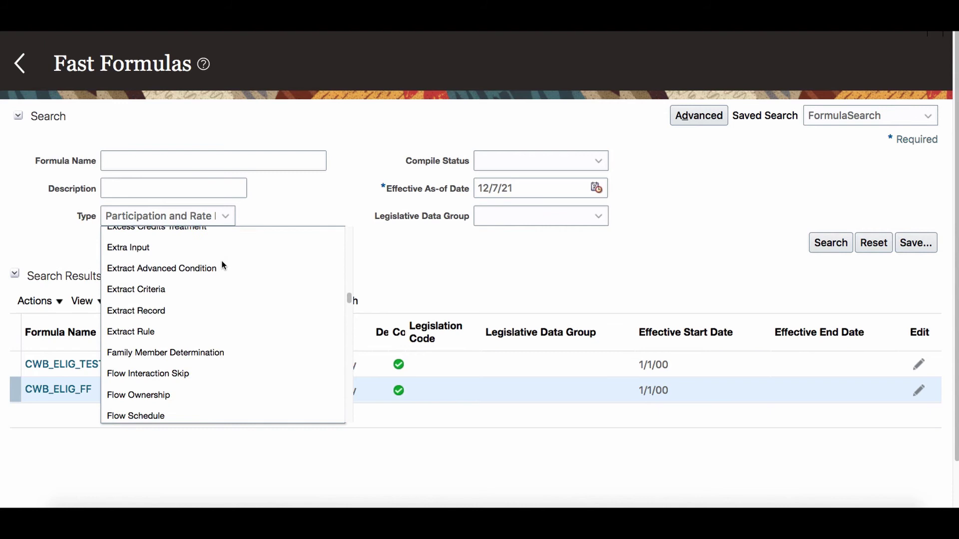
scroll(224, 262, "up", 10)
left_click(211, 235)
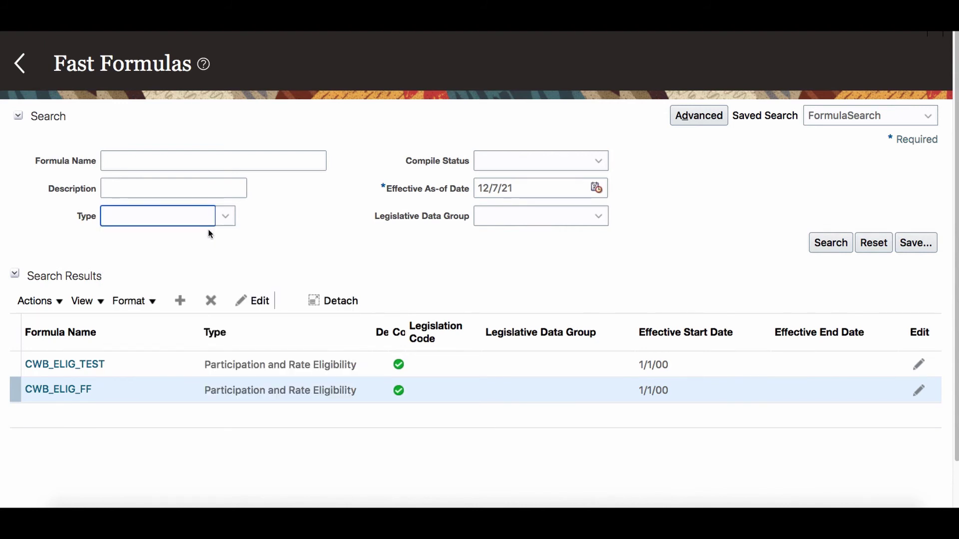
- Search formula names starting with CWB_PER, then go back to Workforce Compensation
left_click(165, 155)
type("CW")
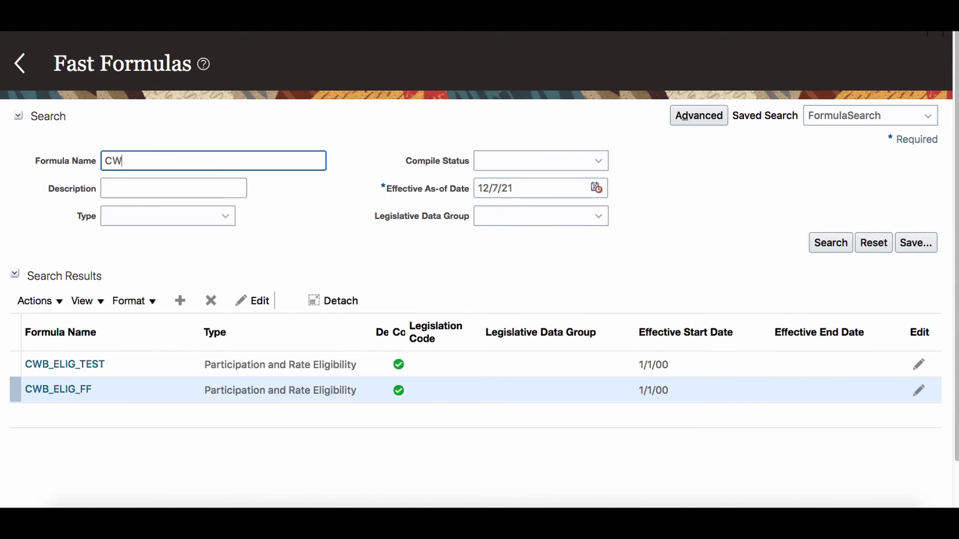
type("B_PER")
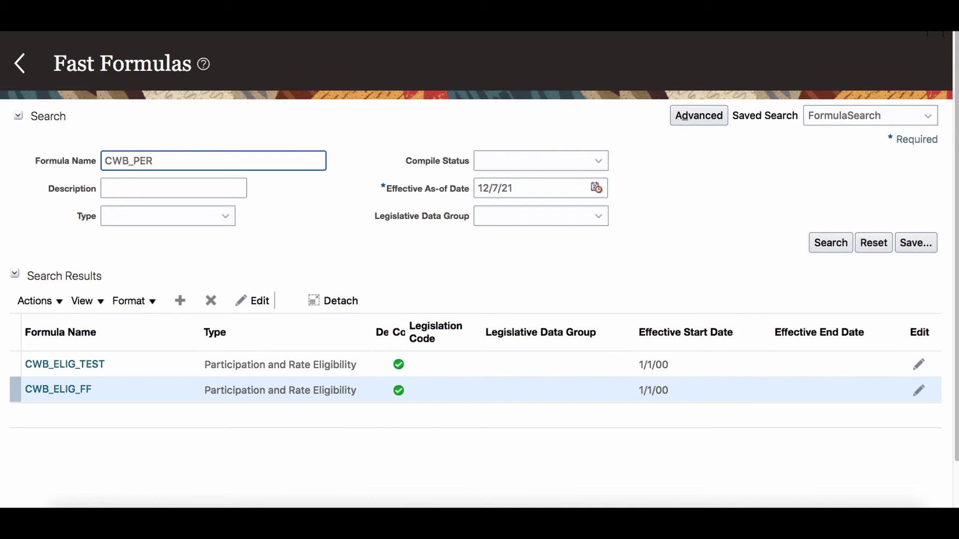
key("Return")
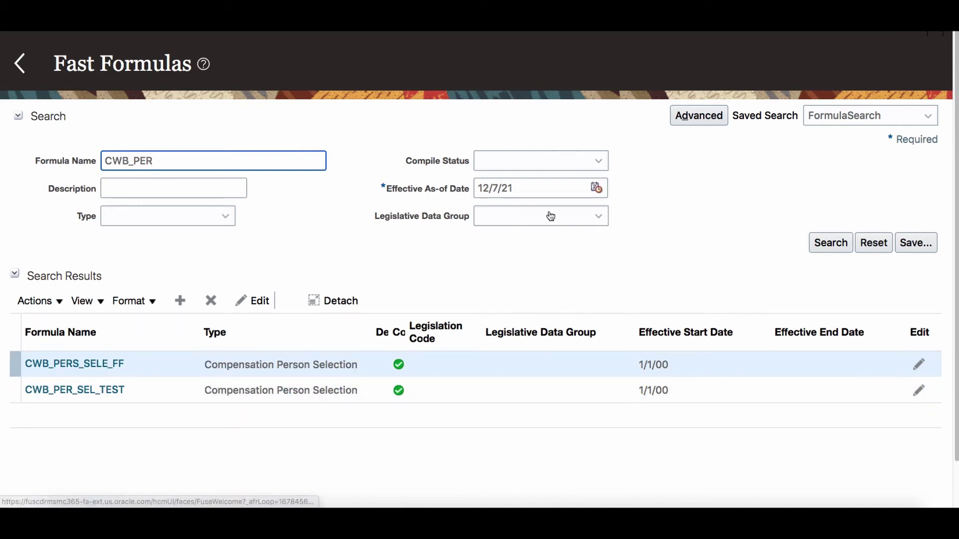
left_click(20, 63)
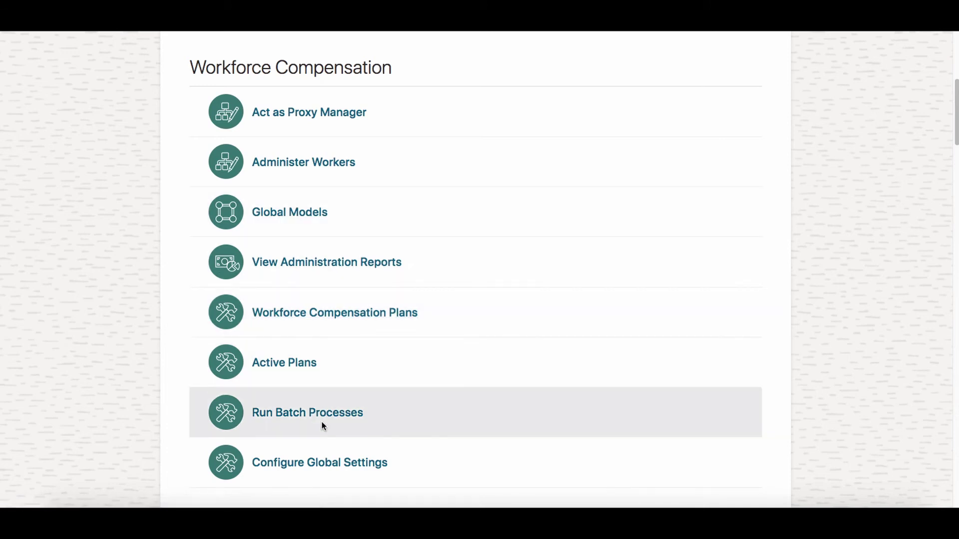
- Submit Back Out Workforce Compensation Cycle for CWB_FF_TEST, 2012 Review, with Full back out
left_click(351, 418)
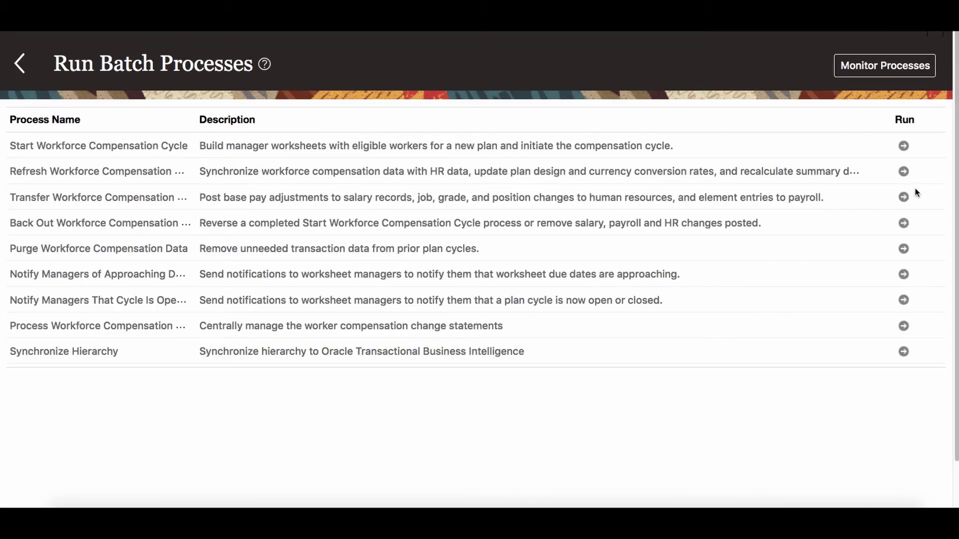
left_click(903, 223)
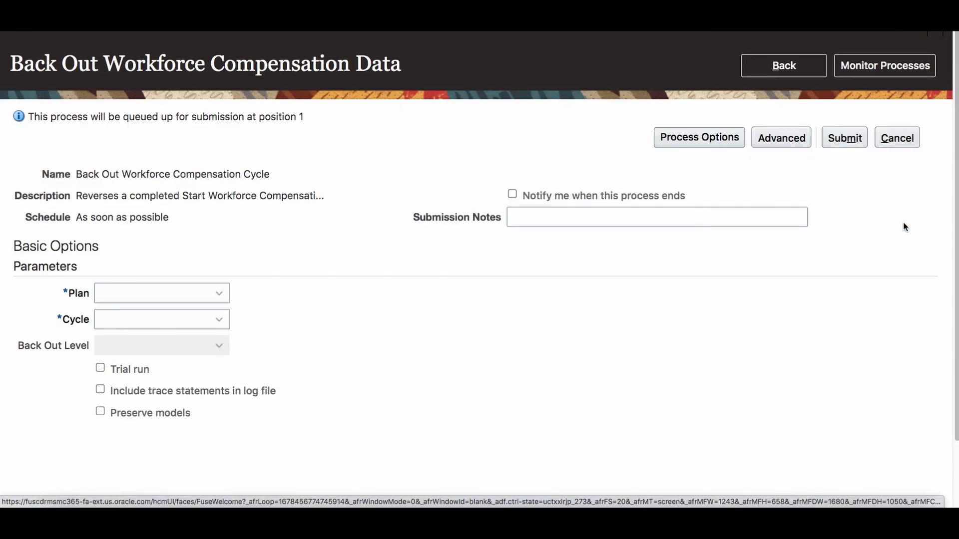
left_click(219, 294)
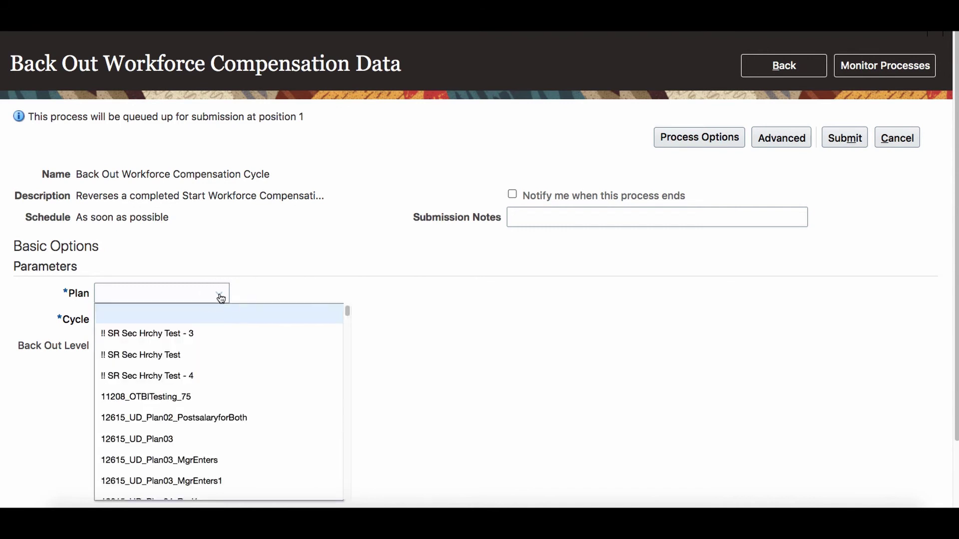
key("c")
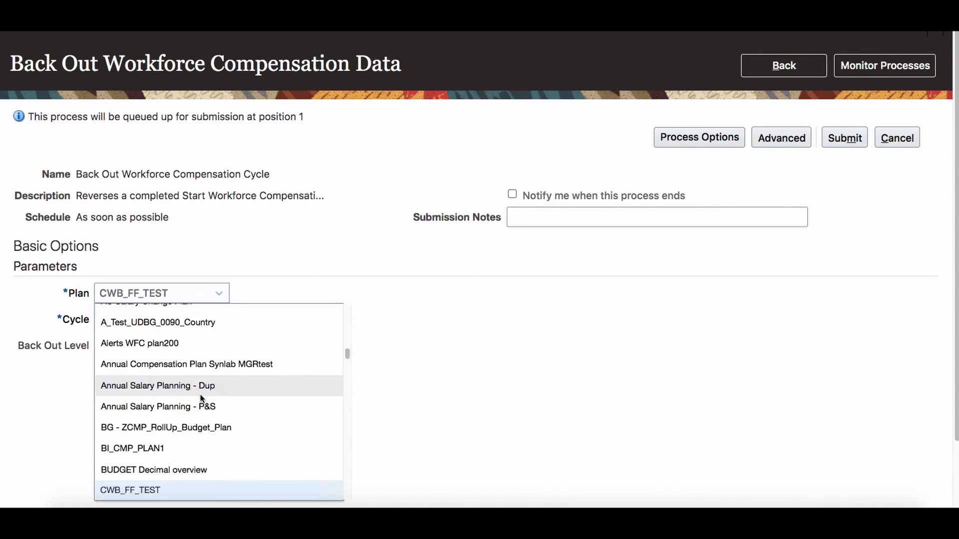
left_click(164, 488)
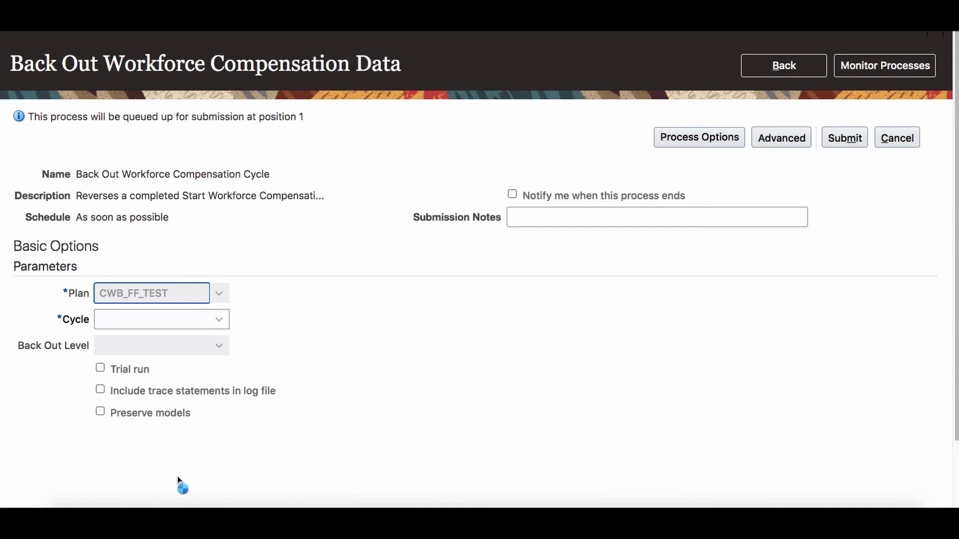
left_click(218, 320)
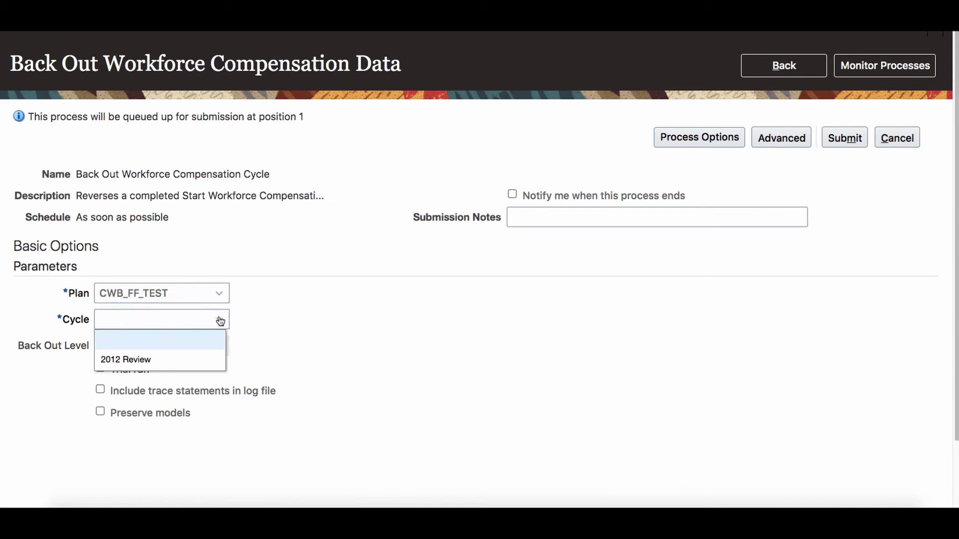
left_click(164, 361)
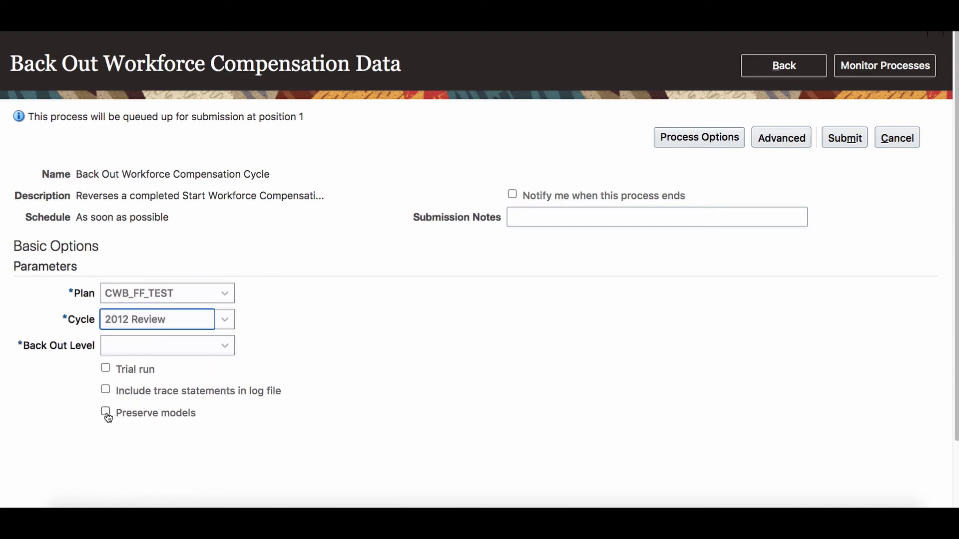
left_click(141, 342)
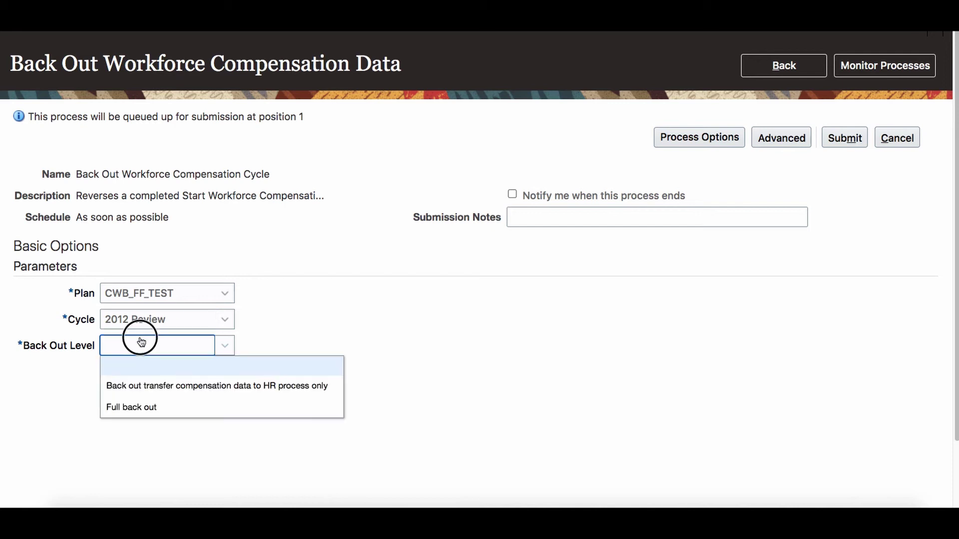
left_click(145, 405)
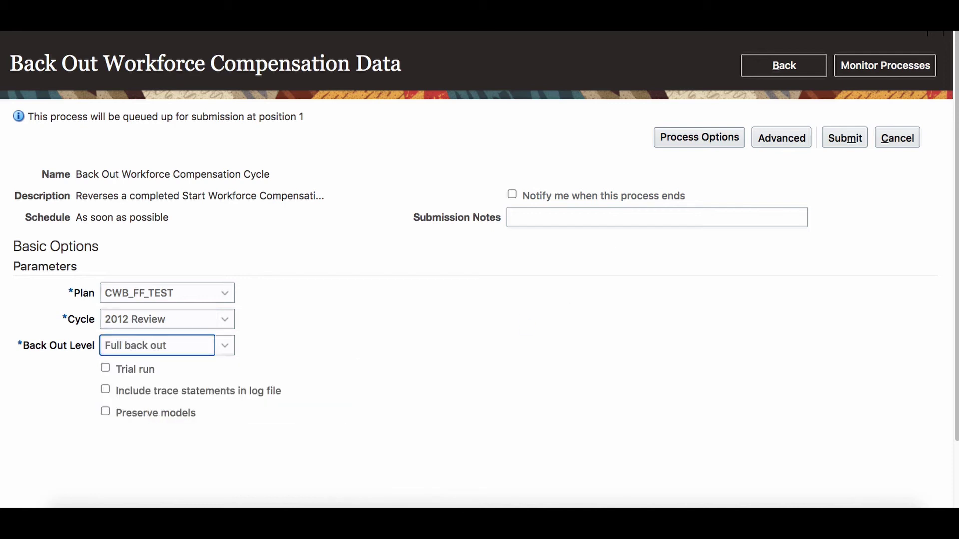
left_click(833, 145)
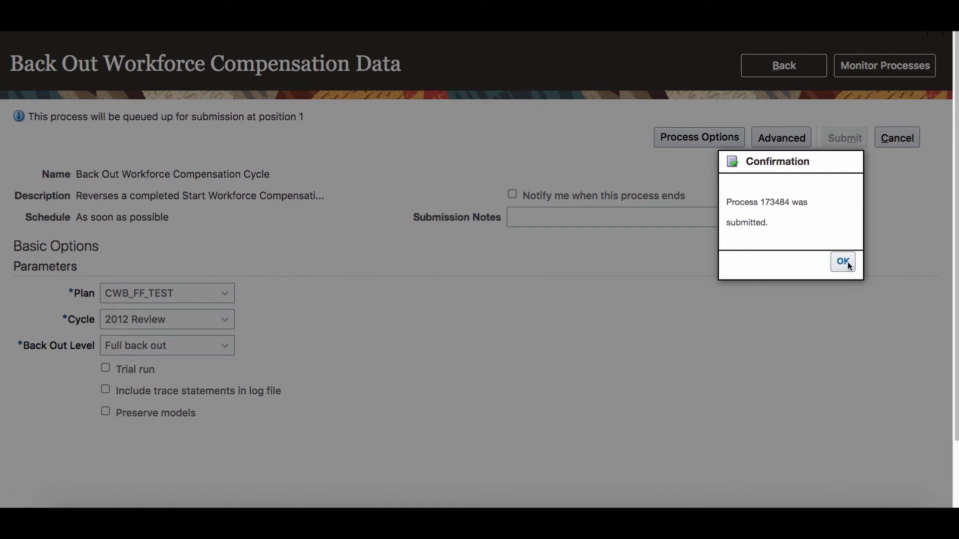
left_click(844, 262)
- Start a Workforce Compensation Cycle run for plan CWB_FF_TEST and cycle 2012 Review
left_click(640, 263)
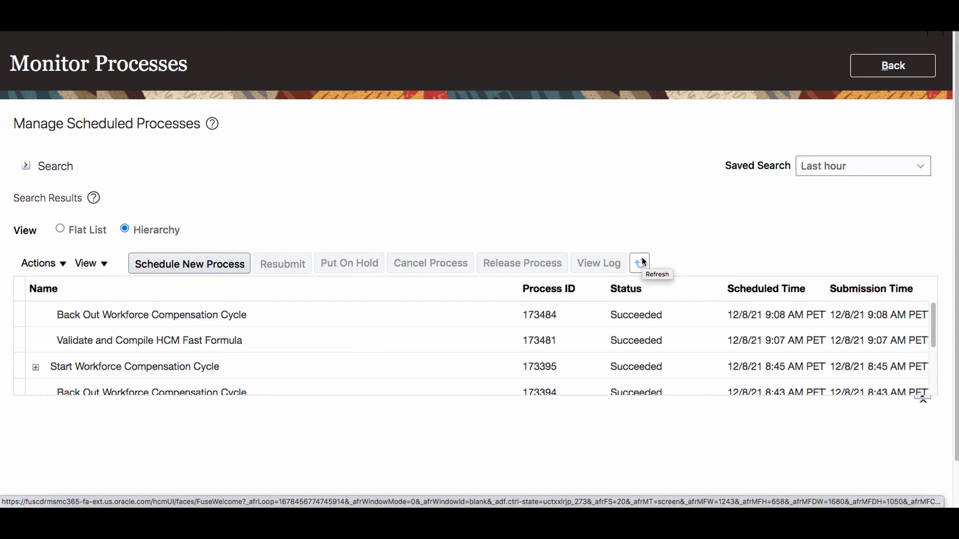
left_click(875, 74)
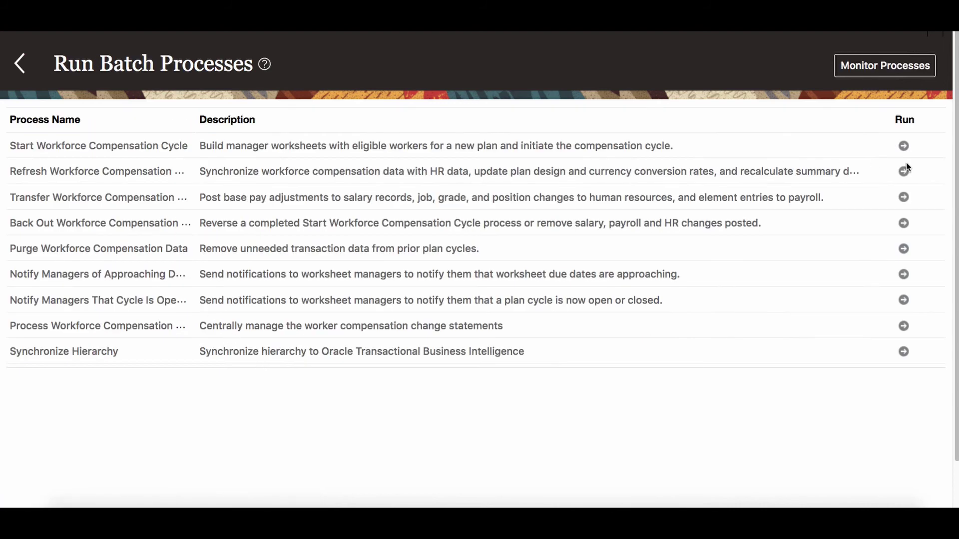
left_click(905, 147)
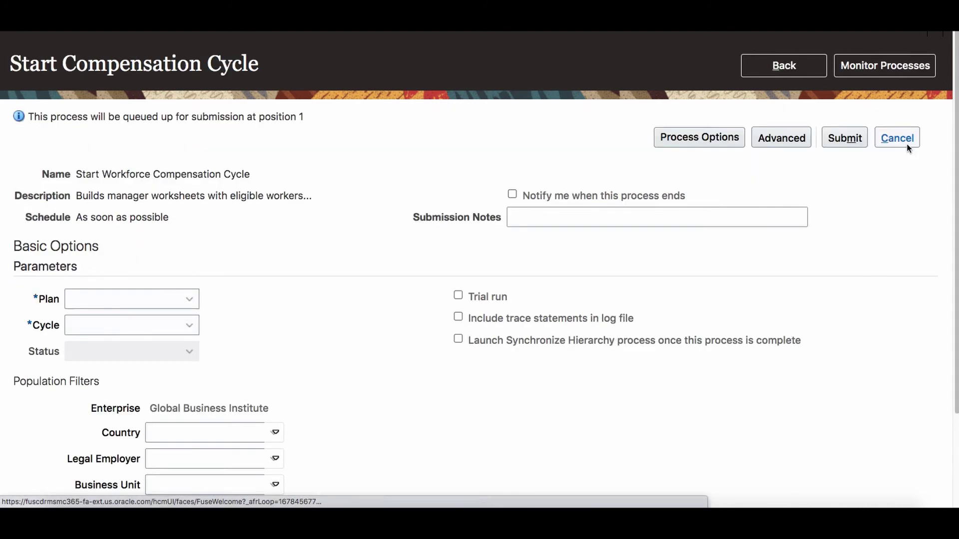
left_click(181, 309)
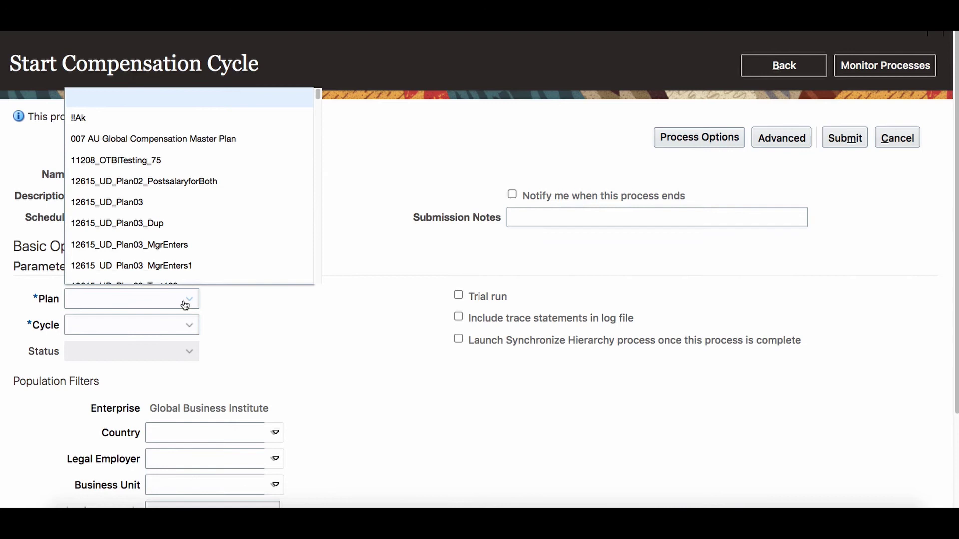
scroll(181, 219, "down", 5)
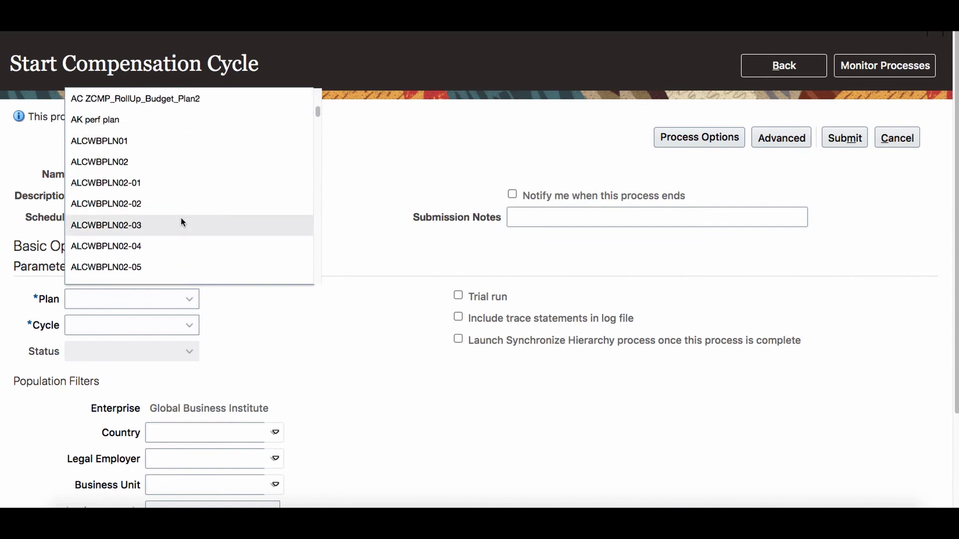
scroll(181, 218, "down", 5)
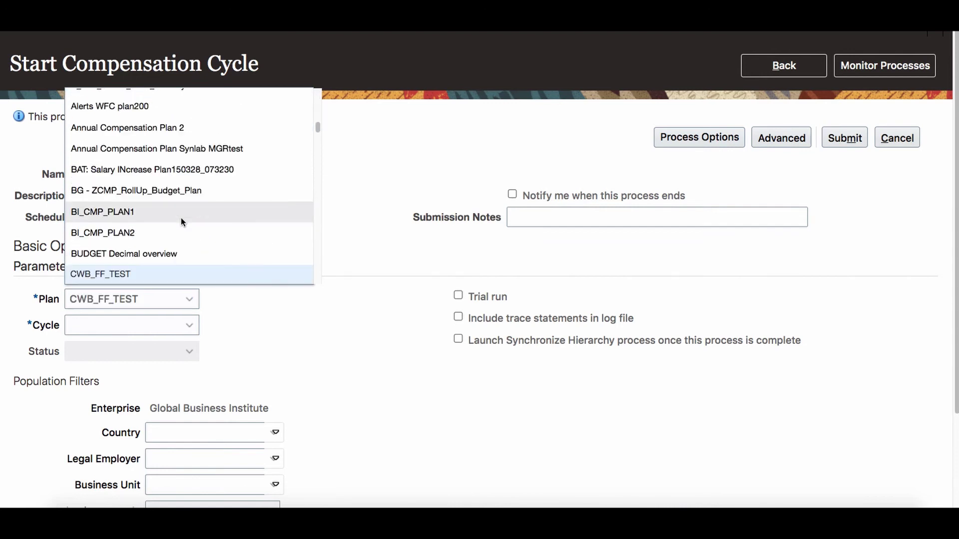
left_click(185, 268)
left_click(190, 326)
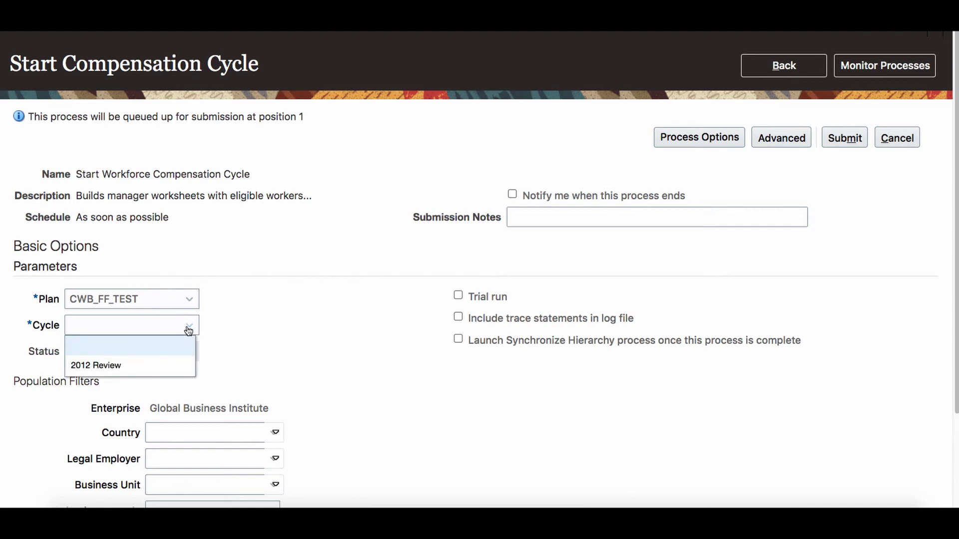
left_click(146, 364)
- Use formula CWB_PERS_SELE_FF, enter one individual person, include trace statements, and submit
scroll(343, 355, "down", 2)
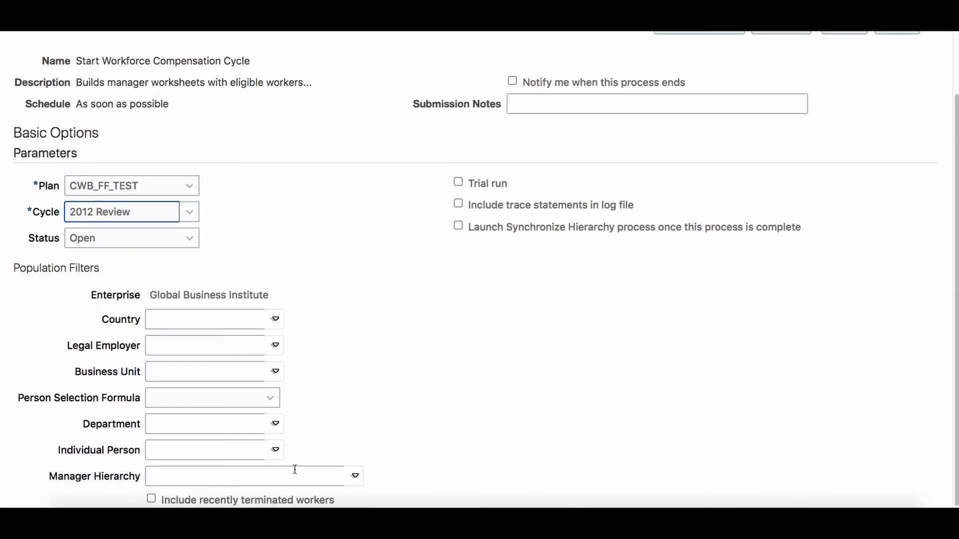
left_click(174, 399)
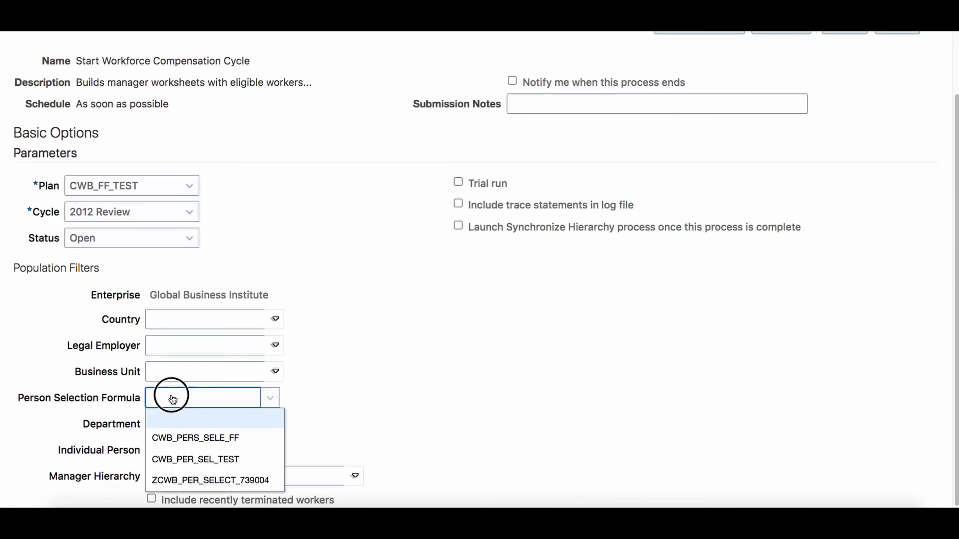
left_click(240, 442)
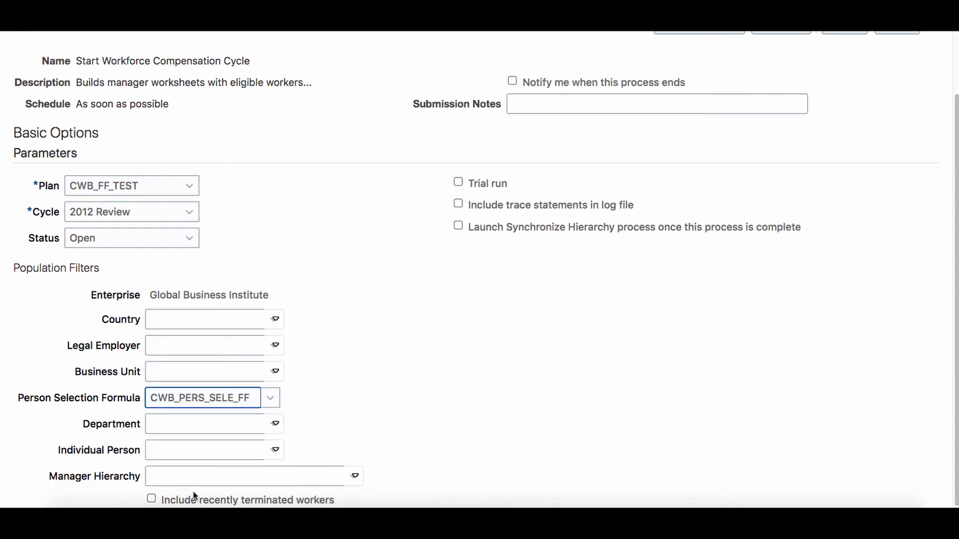
left_click(185, 449)
type("r")
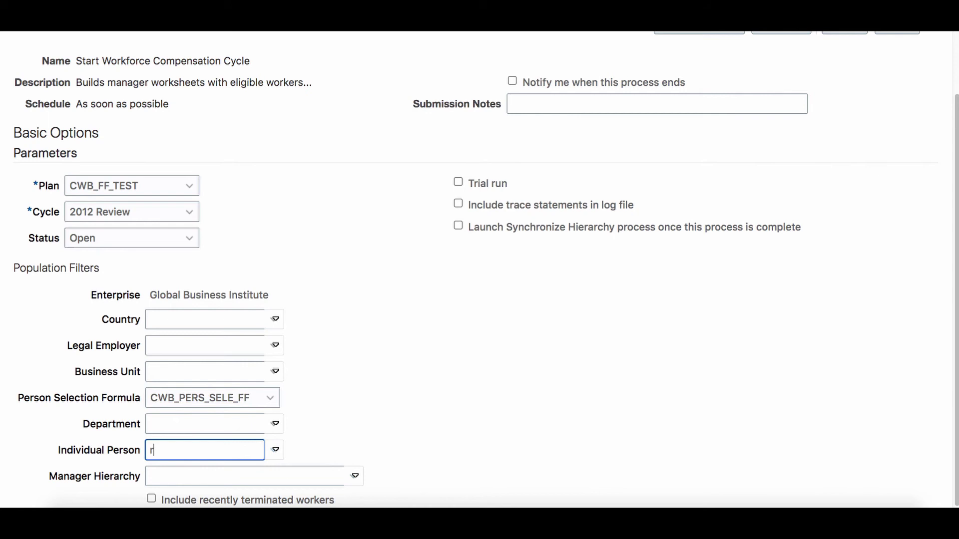
key("BackSpace")
type("tabb")
key("Tab")
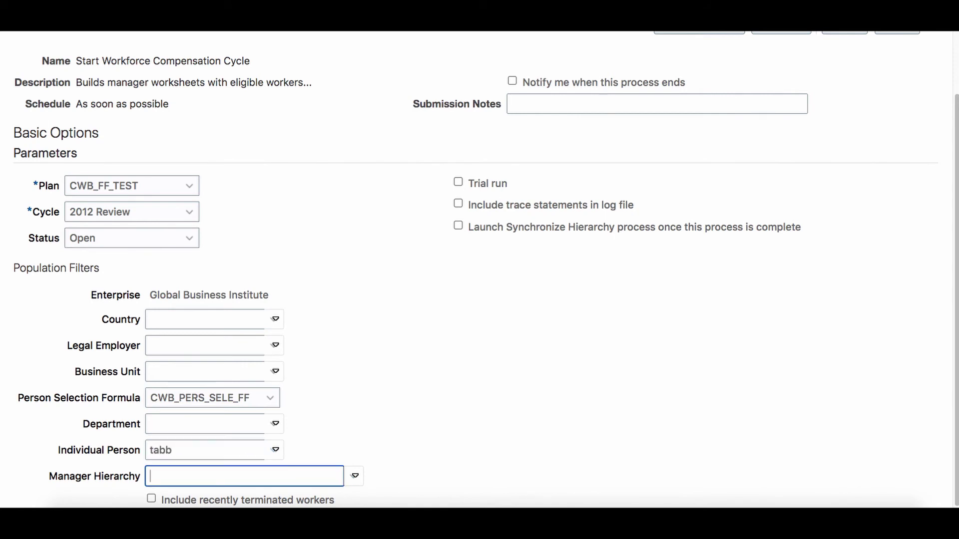
scroll(725, 436, "up", 3)
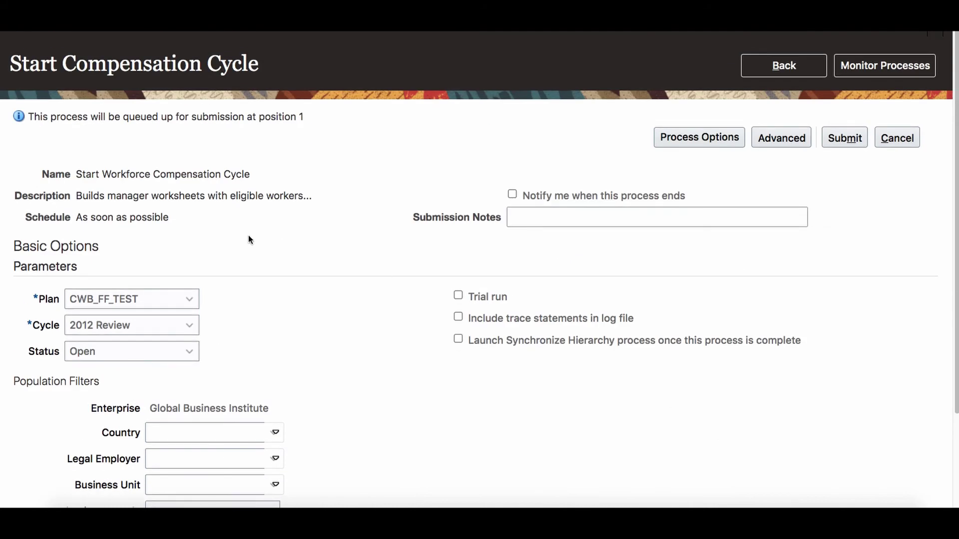
left_click(458, 318)
left_click(845, 138)
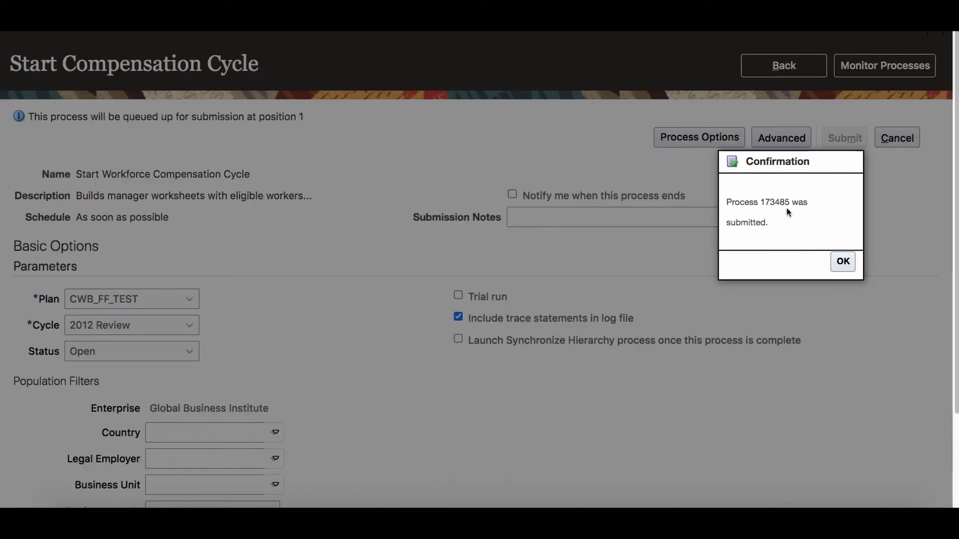
- Refresh and expand process 173485 until it shows Completed, then view its process details
left_click(842, 262)
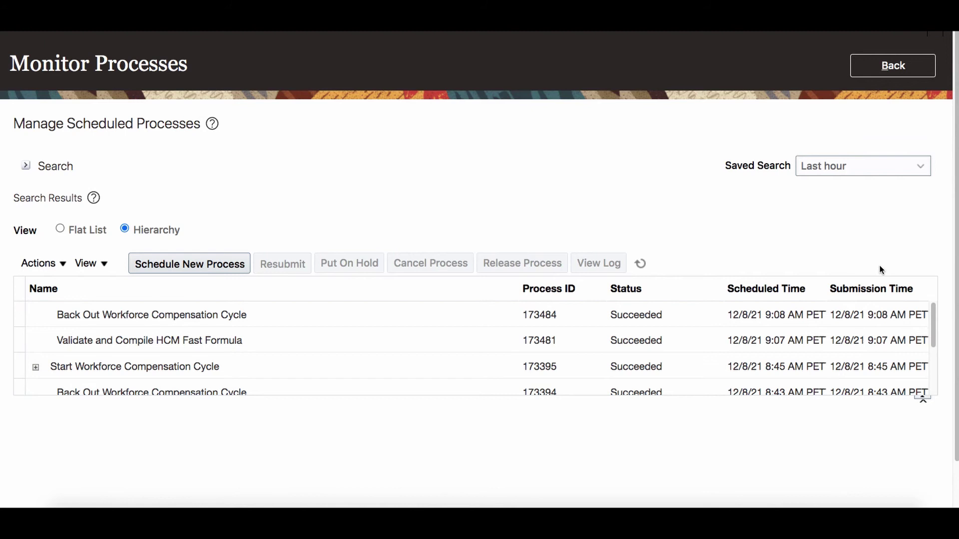
left_click(640, 263)
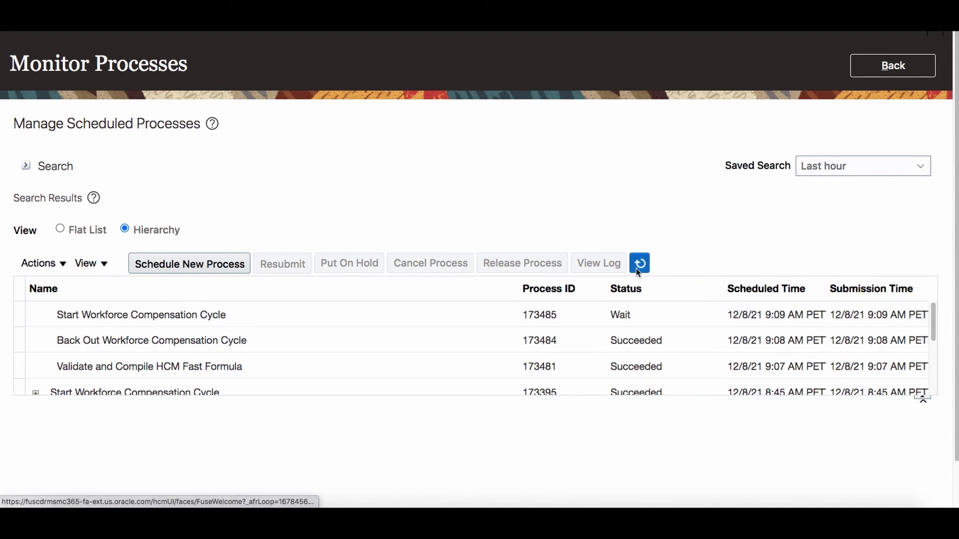
left_click(639, 265)
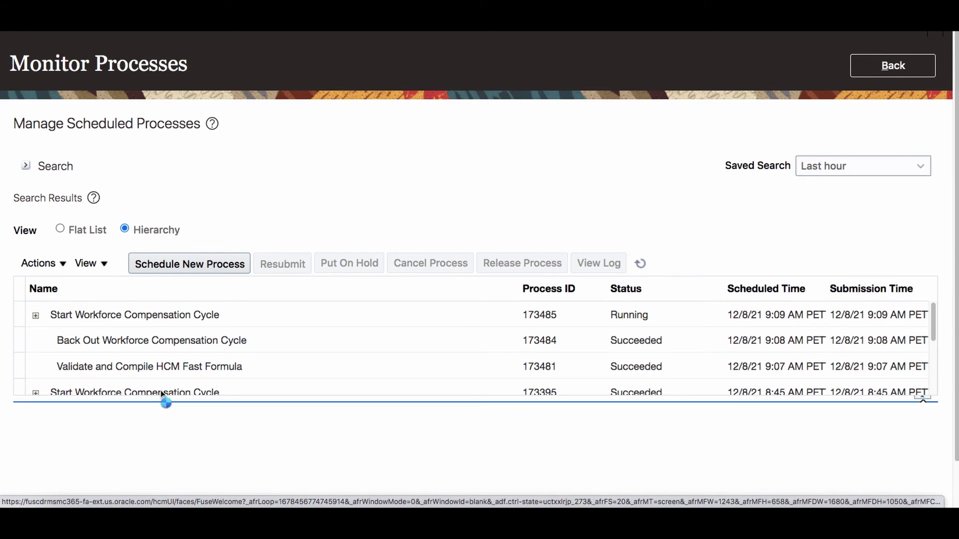
left_click(36, 316)
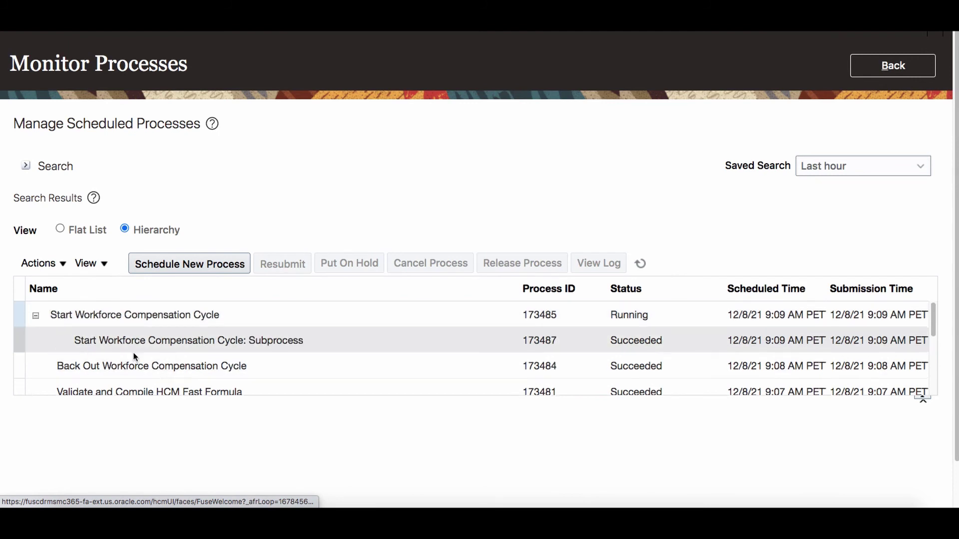
left_click(640, 265)
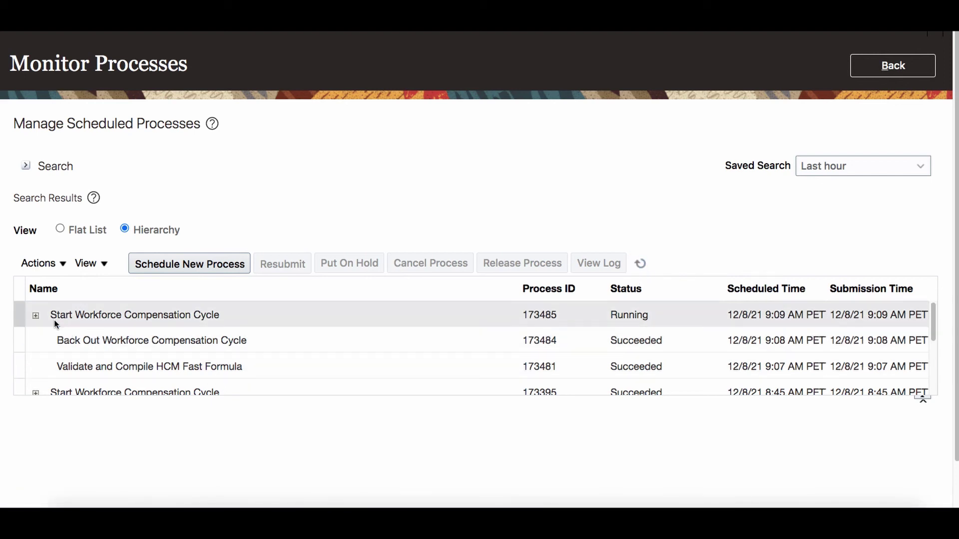
left_click(36, 316)
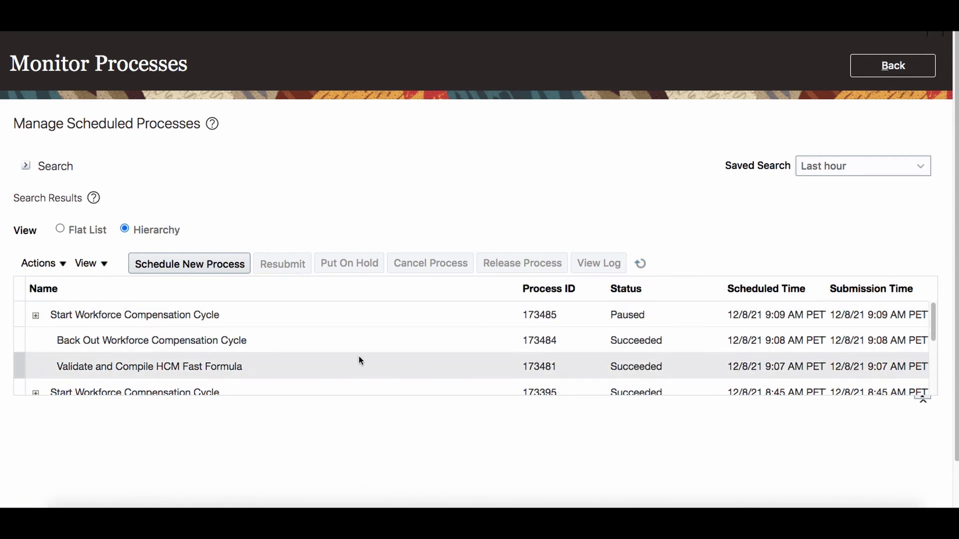
left_click(36, 316)
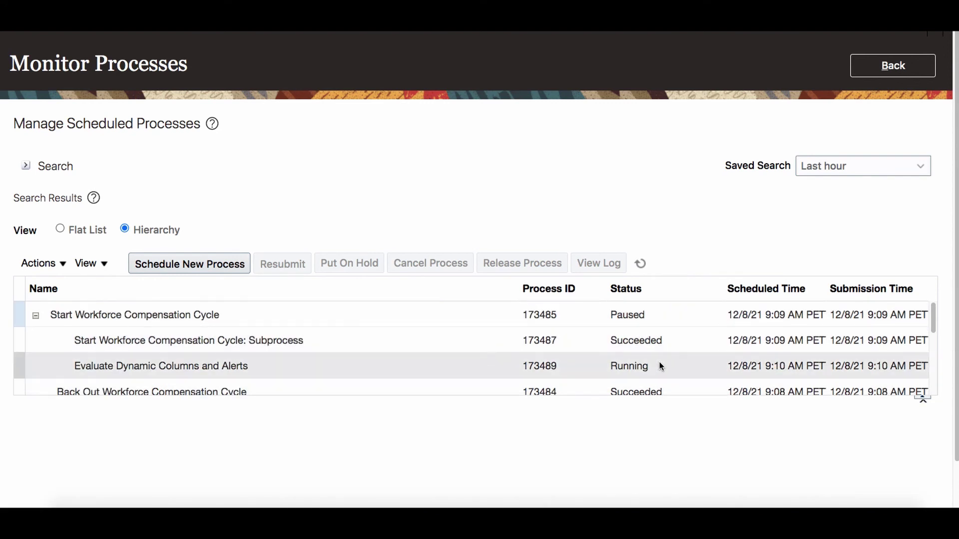
left_click(642, 263)
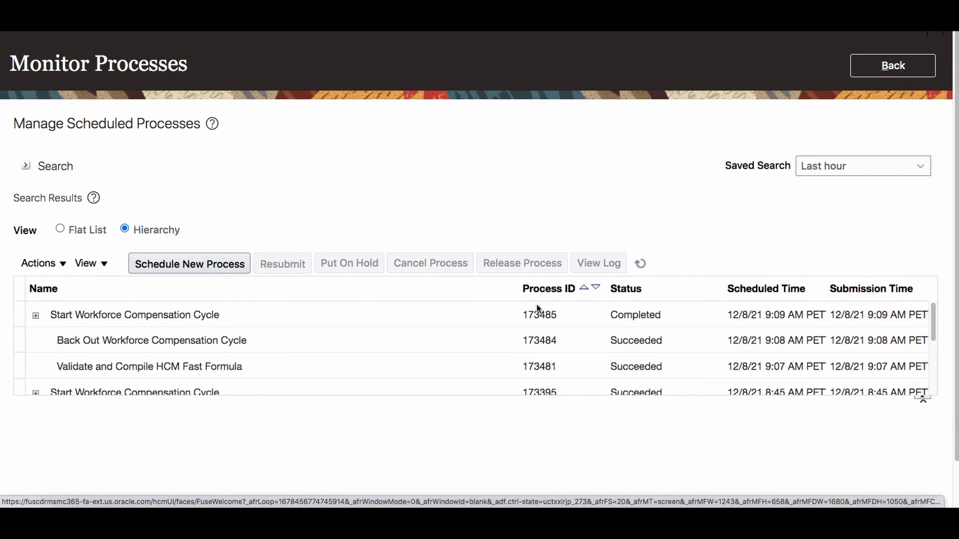
left_click(459, 317)
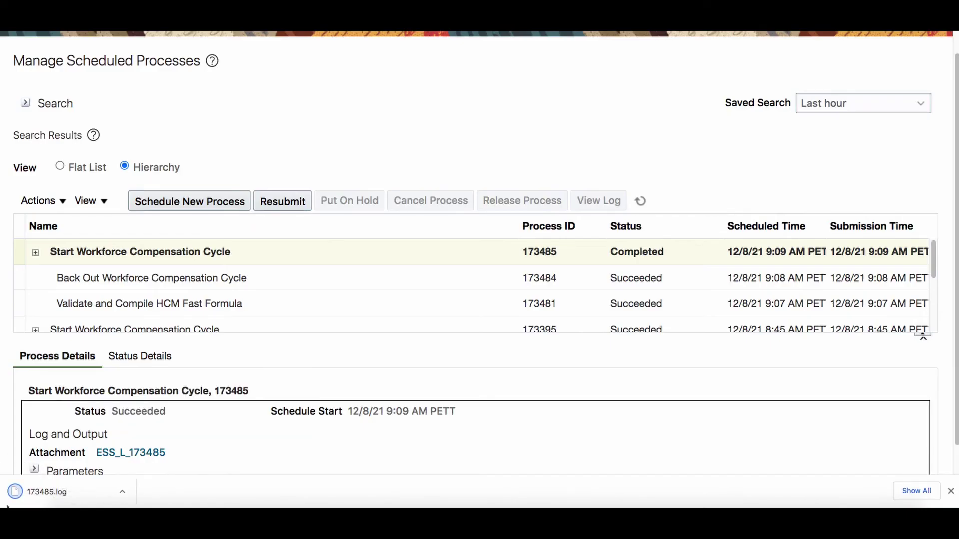
- Open the ESS_L_173485 log and locate the ENTERING CWB_PERS_SELE_FF trace line
left_click(37, 495)
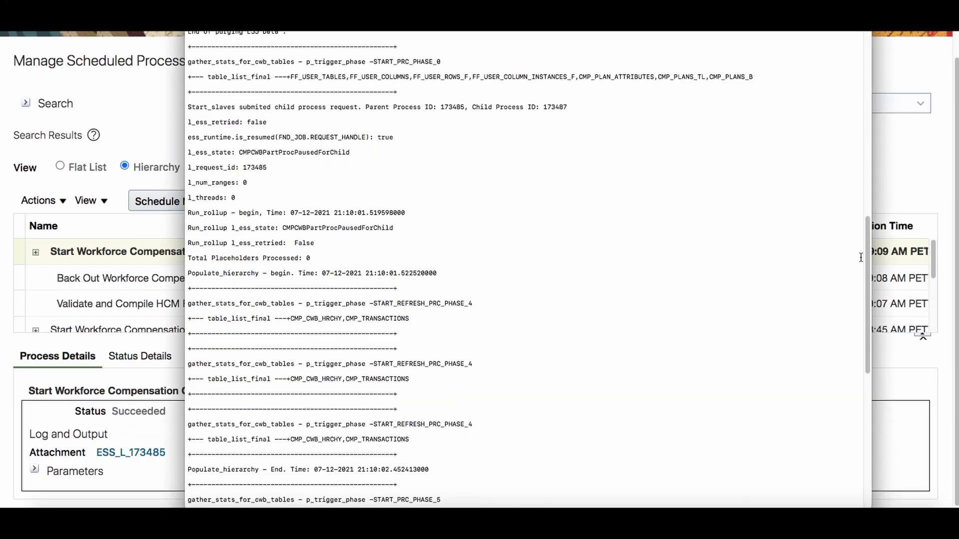
scroll(650, 240, "up", 15)
scroll(675, 204, "up", 2)
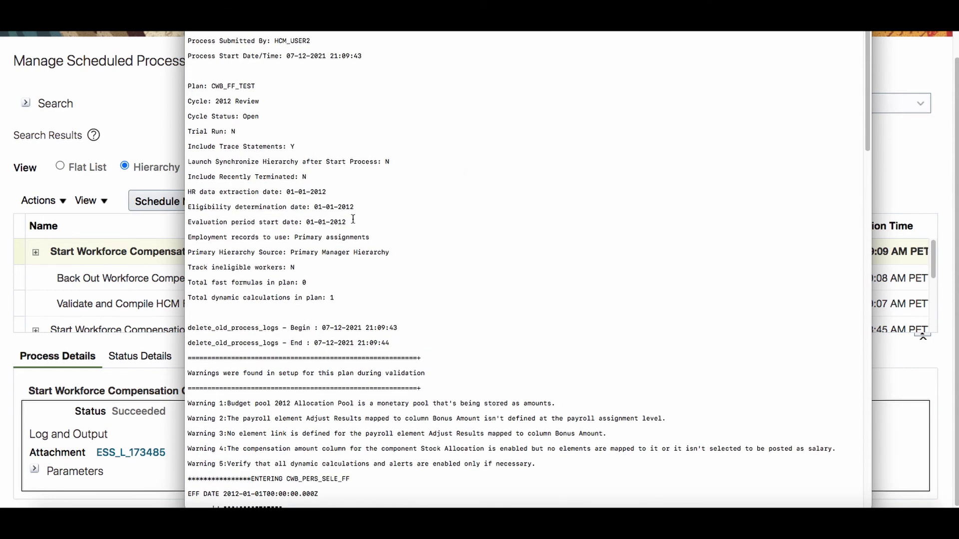
scroll(353, 220, "down", 6)
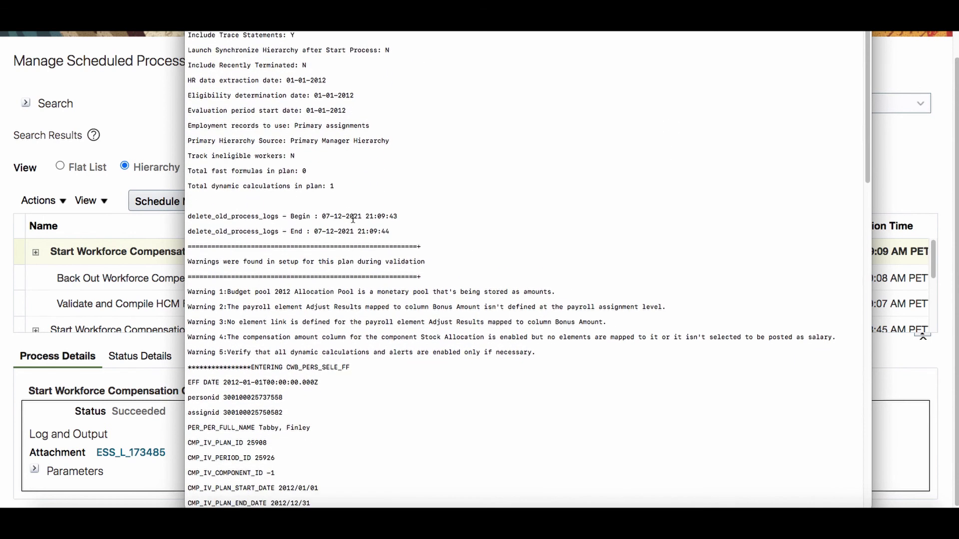
scroll(354, 219, "down", 1)
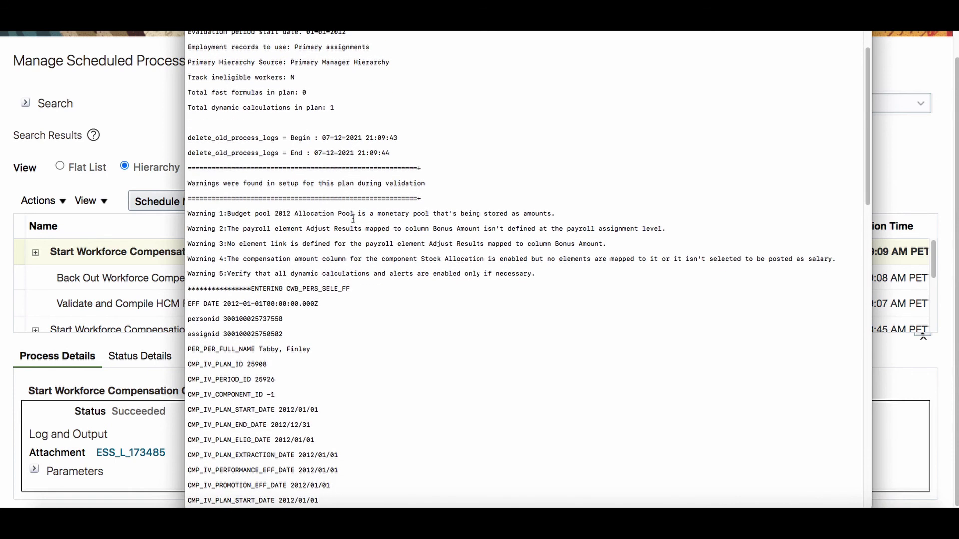
scroll(353, 220, "down", 2)
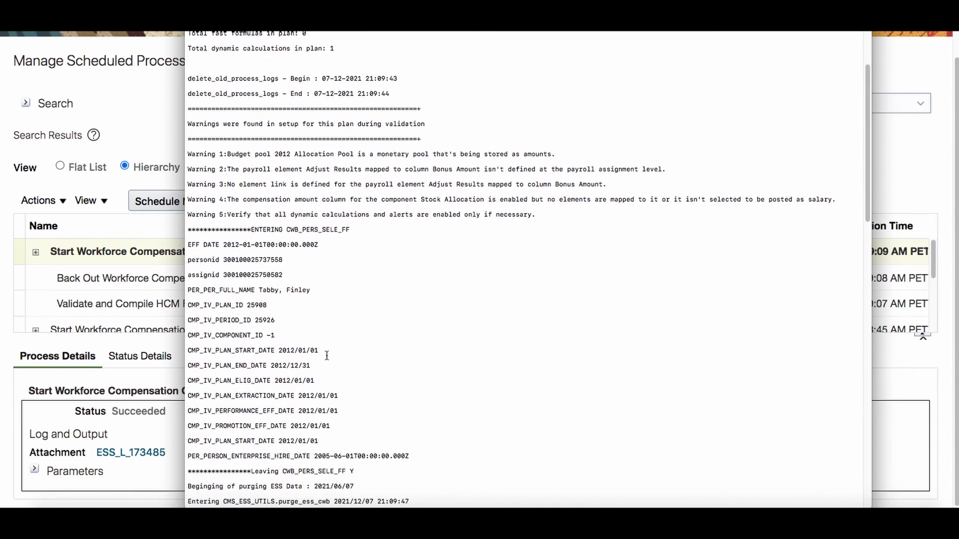
scroll(323, 357, "down", 1)
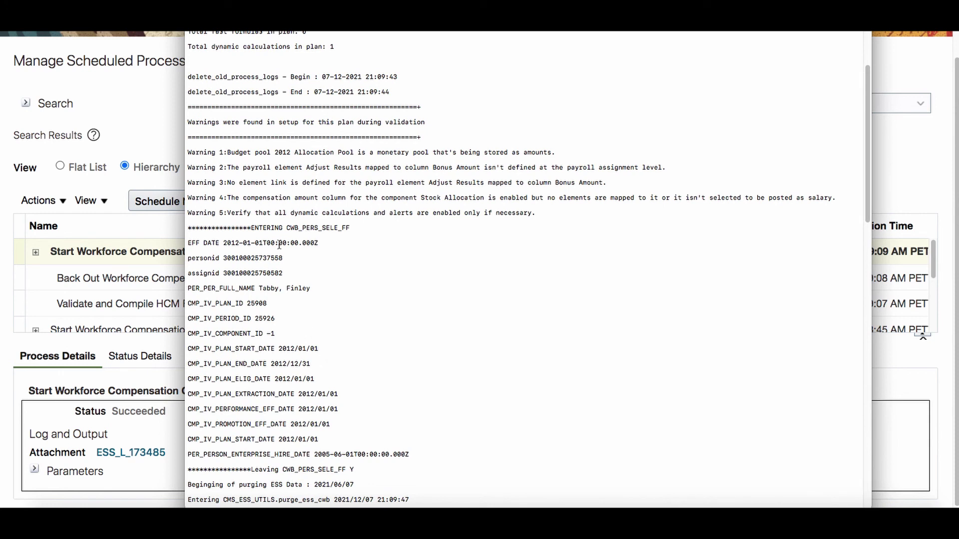
left_click_drag(374, 229, 157, 226)
left_click(217, 242)
- Highlight the CWB_PERS_SELE_FF trace block, including the CMP_IV_COMPONENT_ID -1 line
scroll(235, 256, "down", 2)
scroll(248, 254, "down", 3)
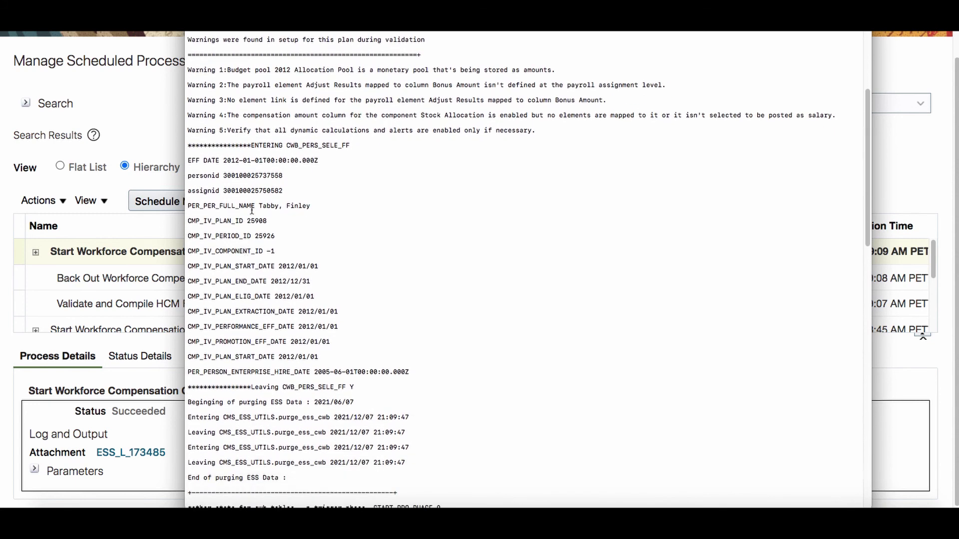
scroll(248, 206, "down", 3)
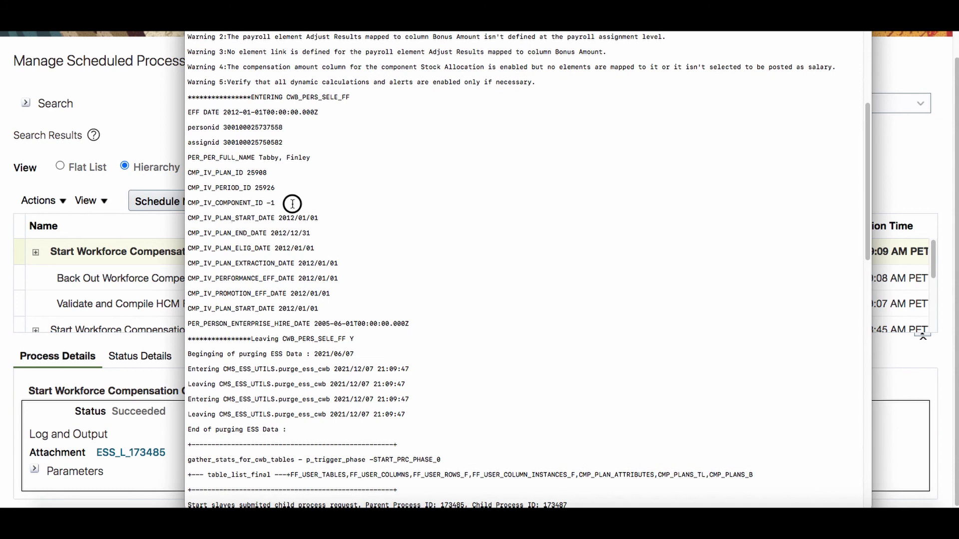
left_click_drag(293, 203, 167, 205)
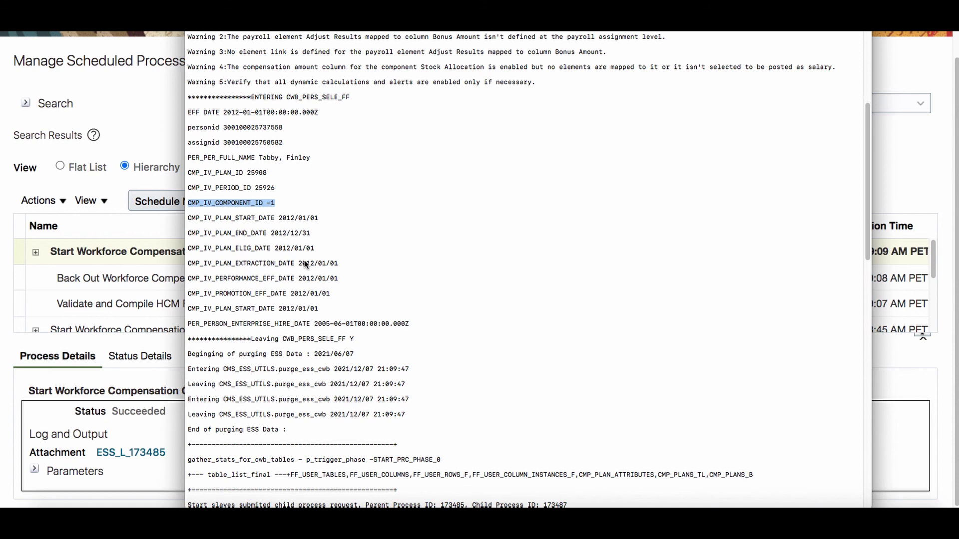
scroll(333, 269, "down", 1)
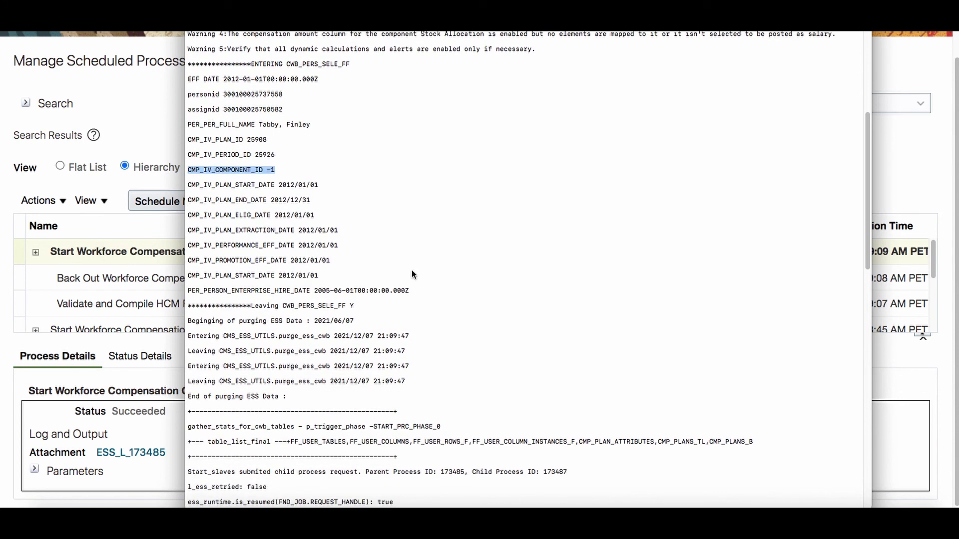
left_click(329, 292)
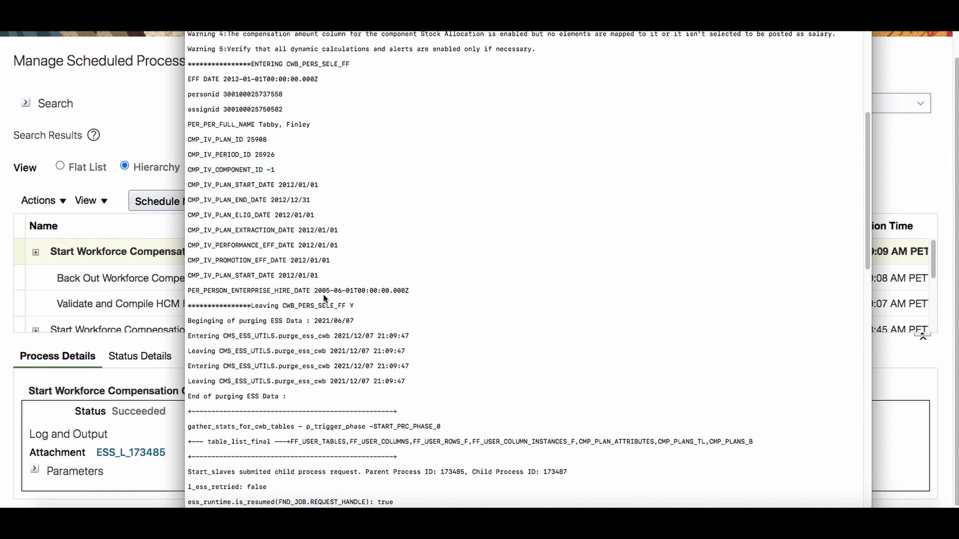
left_click(351, 307)
left_click_drag(351, 307, 184, 125)
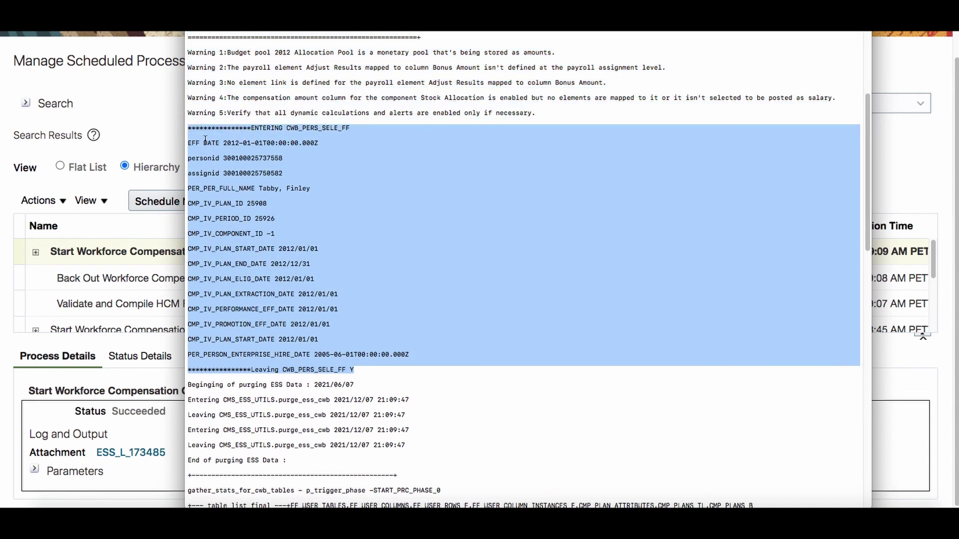